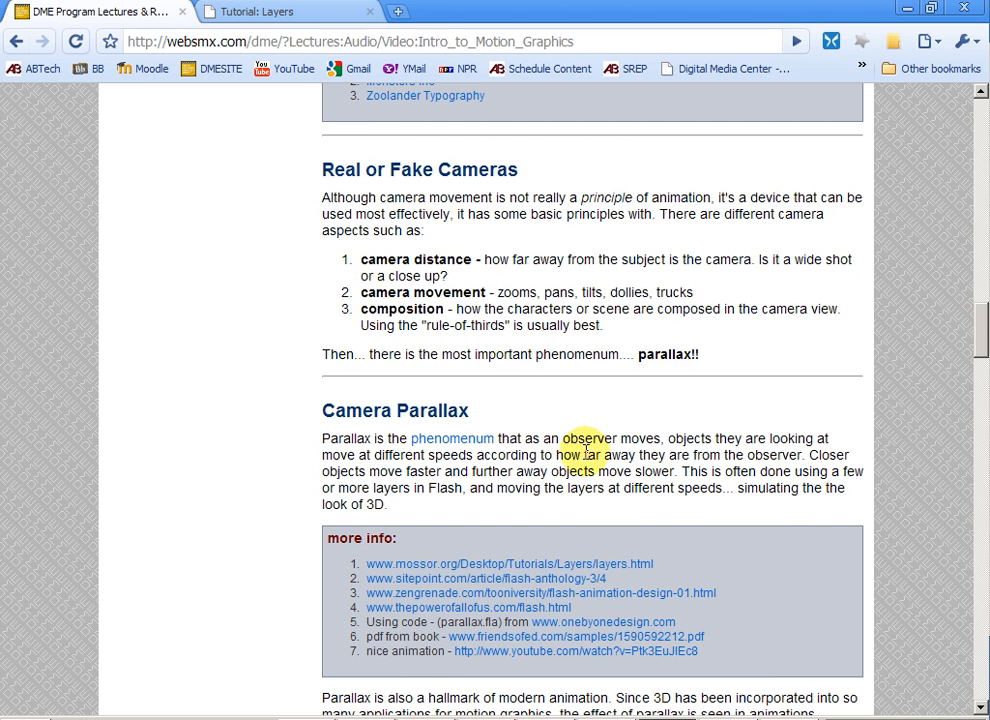
- Watch the "Relax and Smile (director's cut)" example under Camera Parallax, pausing and replaying it to examine how the layers move
{"action": "scroll", "coordinate": [590, 460], "scroll_direction": "down", "scroll_amount": 2}
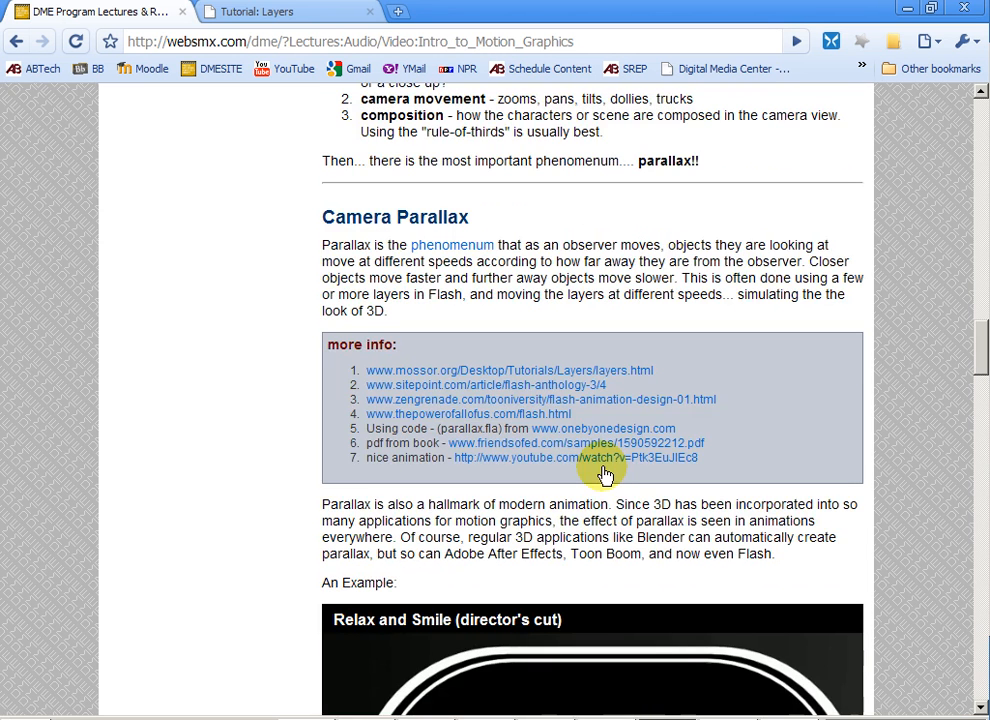
{"action": "scroll", "coordinate": [603, 470], "scroll_direction": "down", "scroll_amount": 6}
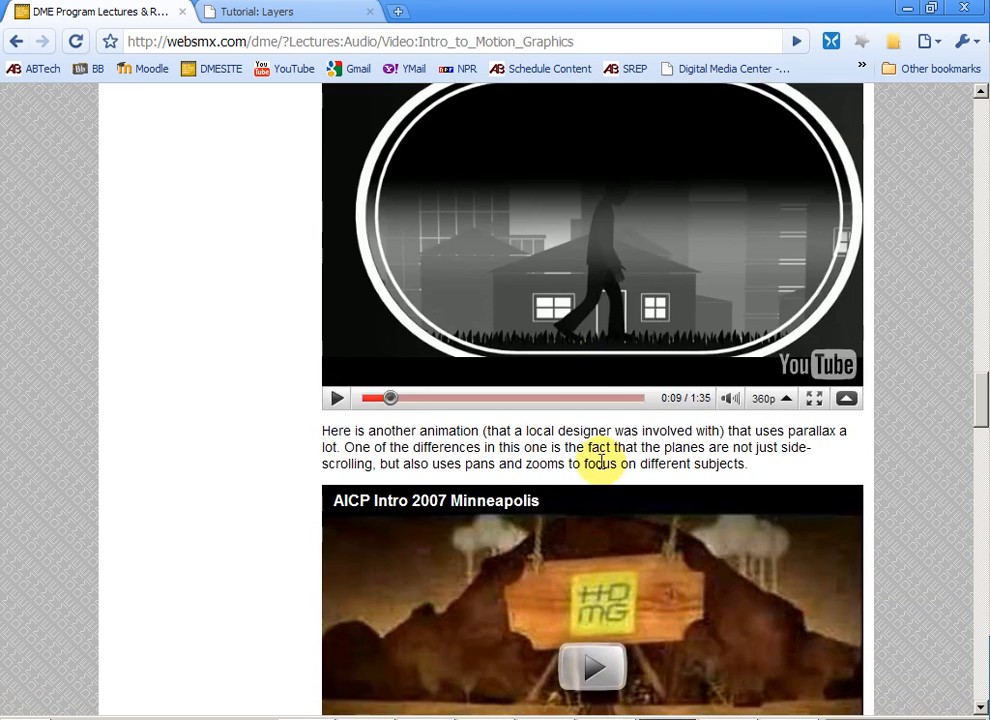
{"action": "scroll", "coordinate": [600, 460], "scroll_direction": "up", "scroll_amount": 1}
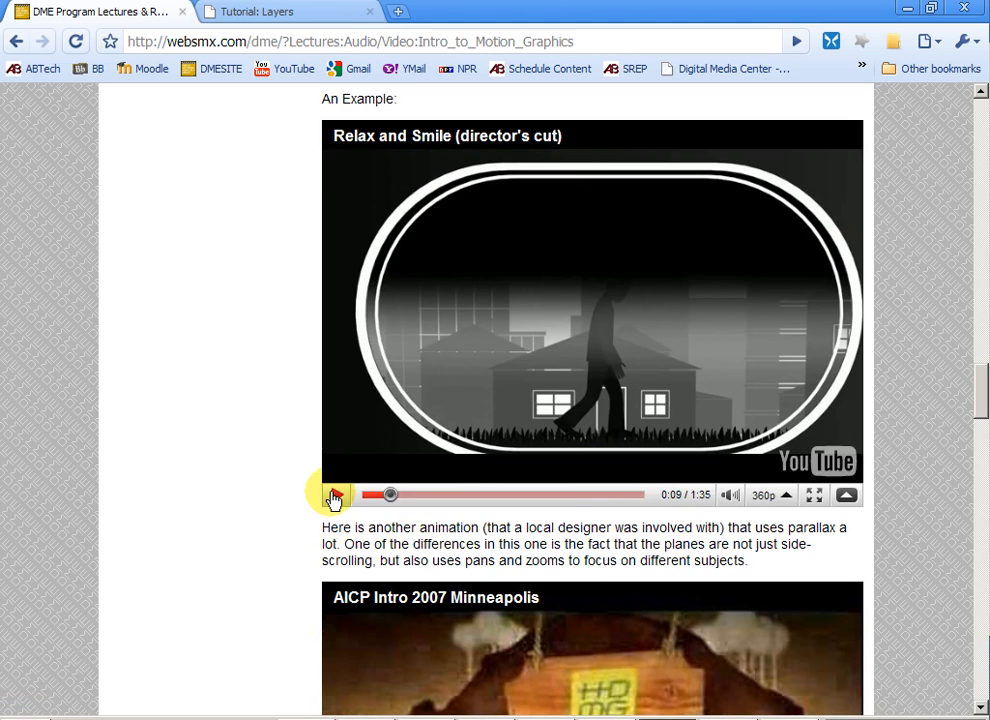
{"action": "left_click", "coordinate": [336, 496]}
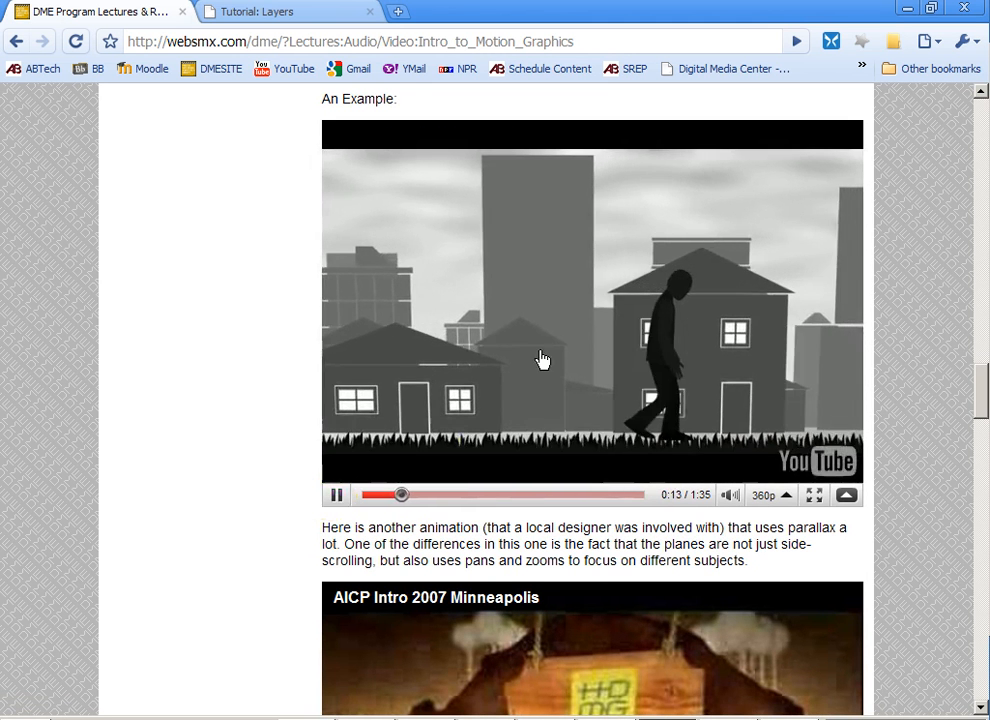
{"action": "left_click", "coordinate": [336, 495]}
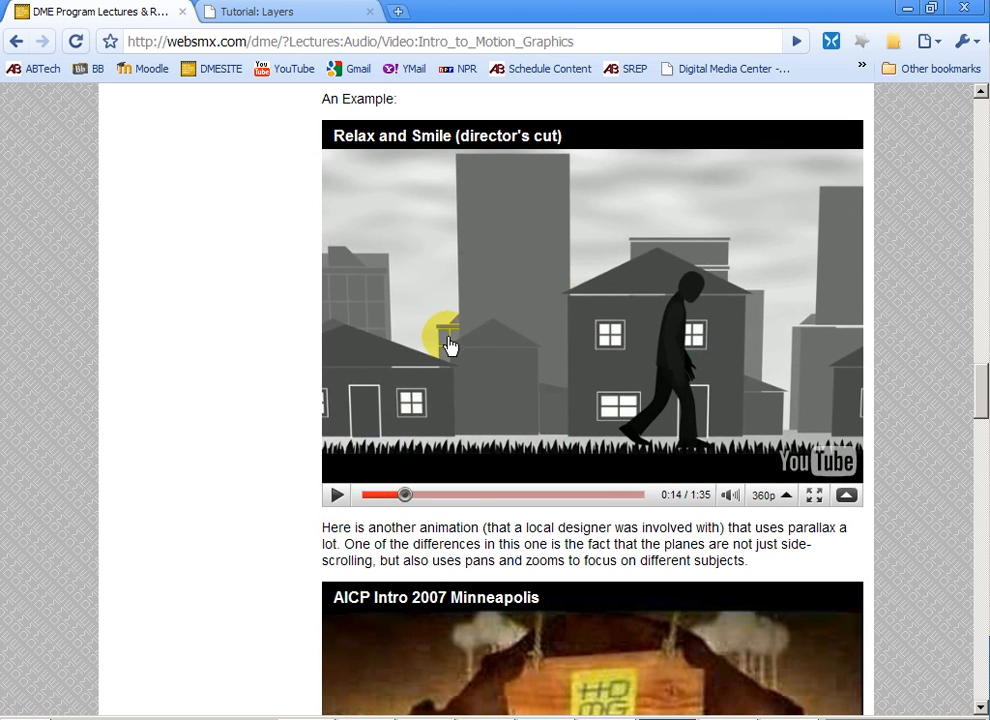
{"action": "left_click", "coordinate": [337, 497]}
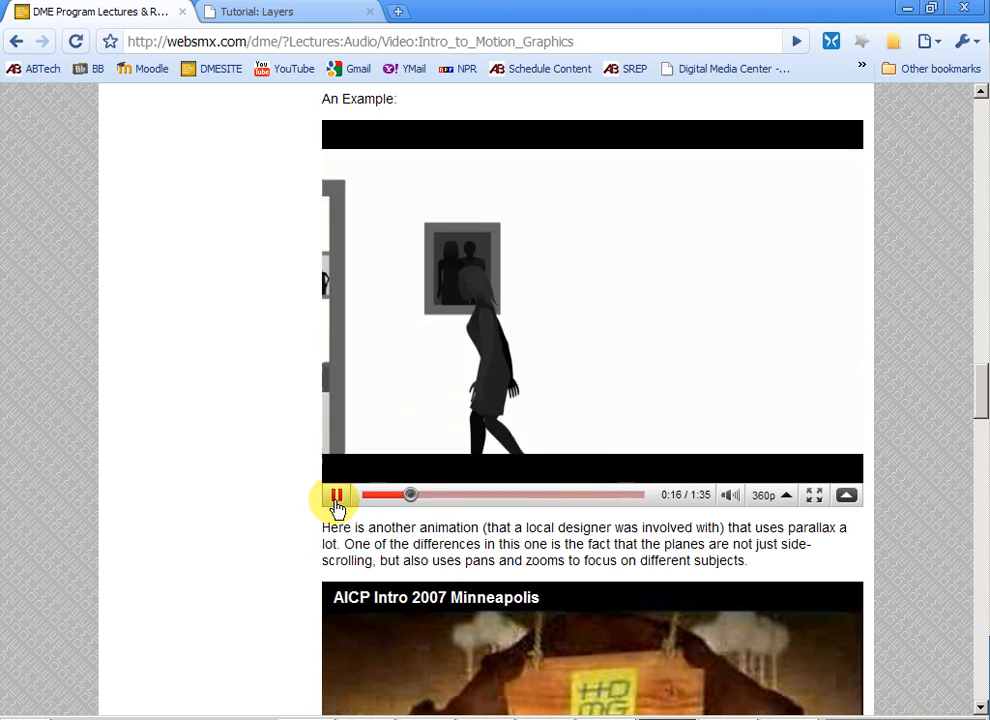
{"action": "left_click", "coordinate": [337, 500]}
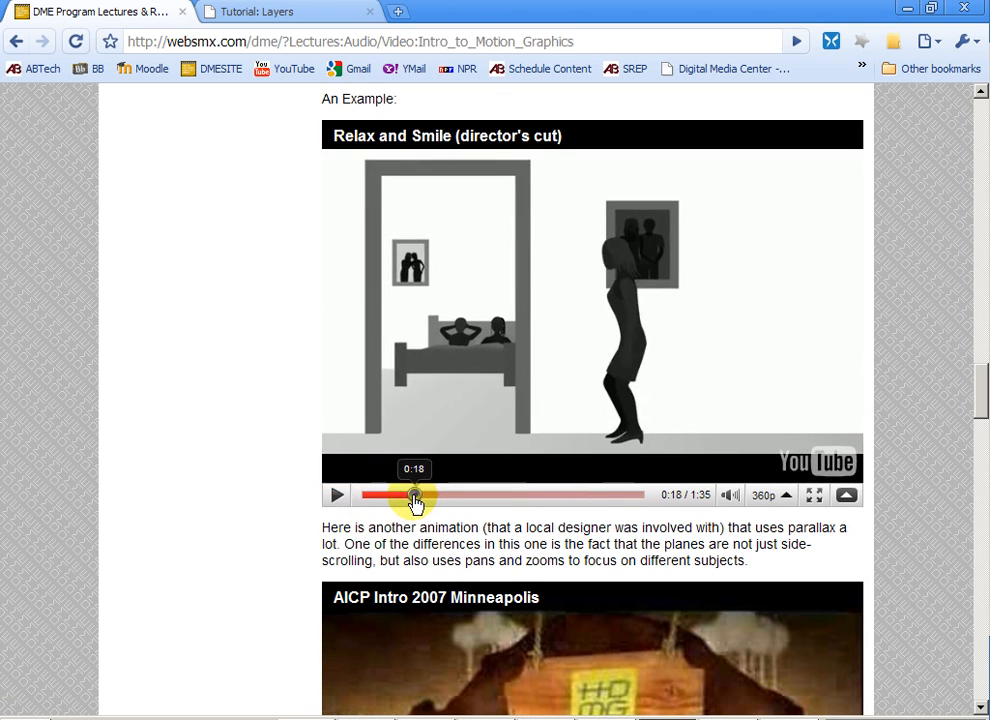
{"action": "left_click_drag", "start_coordinate": [415, 500], "coordinate": [407, 500]}
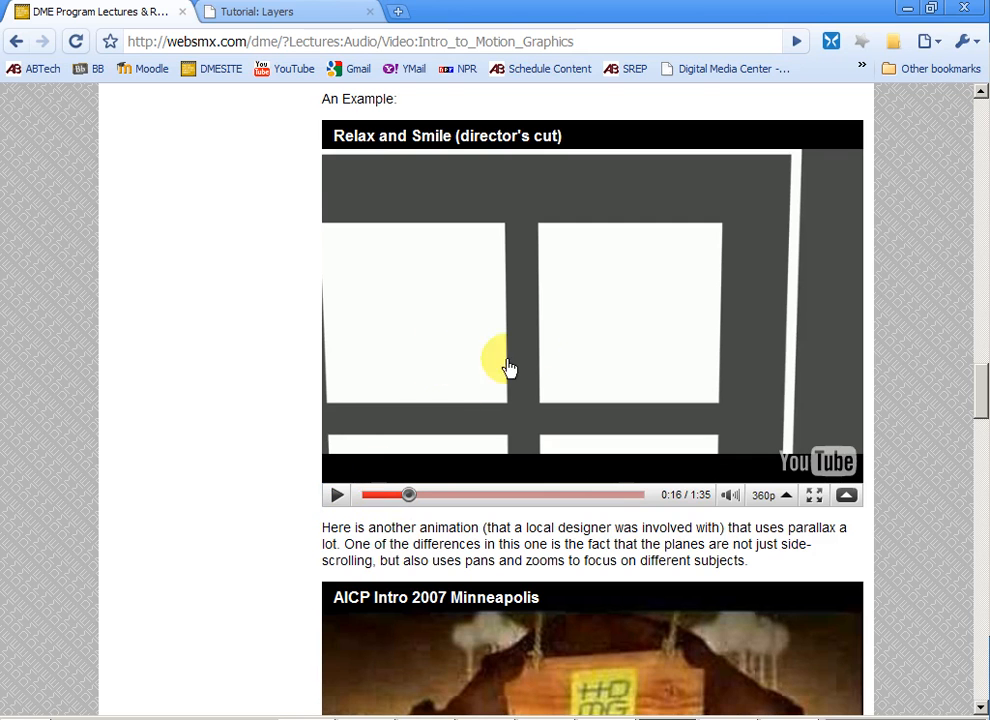
{"action": "left_click", "coordinate": [337, 500]}
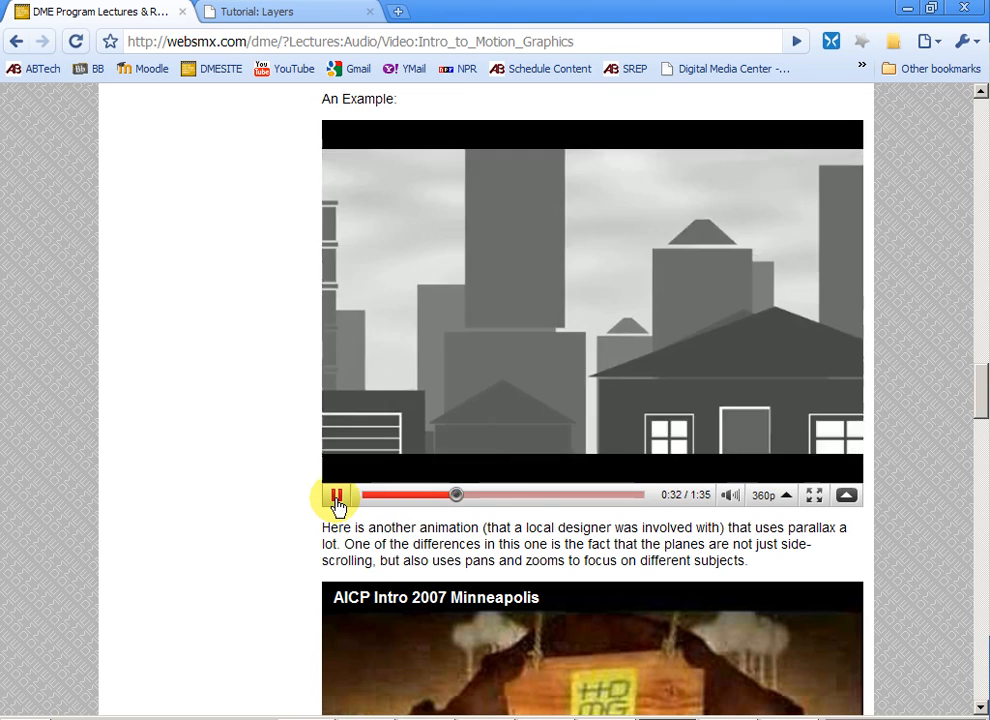
{"action": "left_click", "coordinate": [337, 497]}
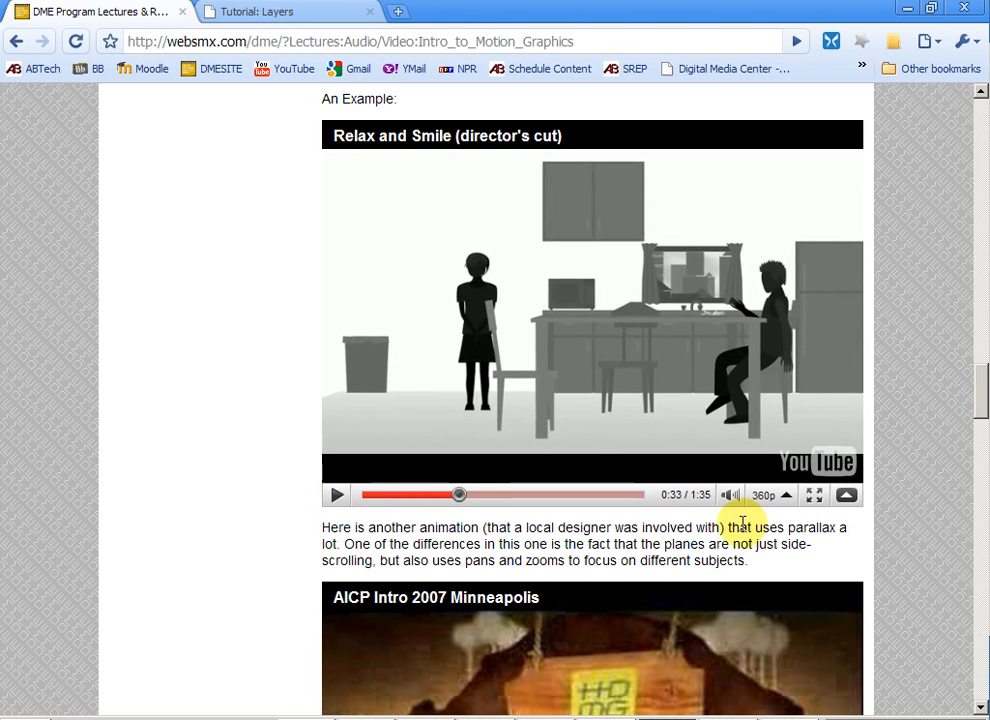
- Play the "AICP Intro 2007 Minneapolis" animation in full screen to examine its parallax, and return to the lecture page
{"action": "scroll", "coordinate": [745, 530], "scroll_direction": "down", "scroll_amount": 4}
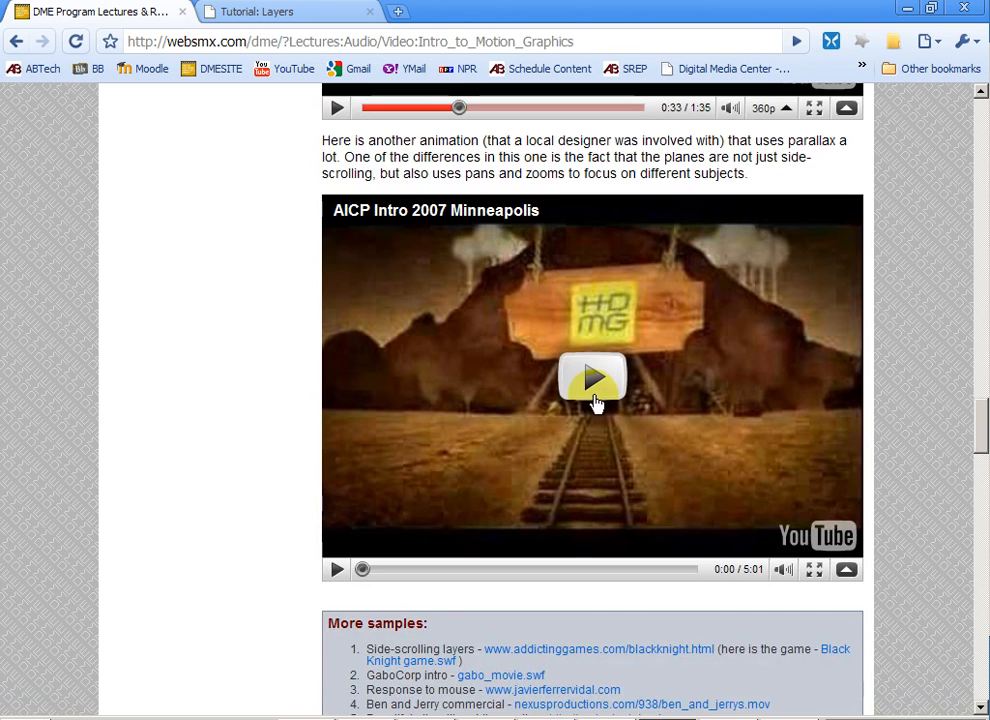
{"action": "left_click", "coordinate": [594, 400]}
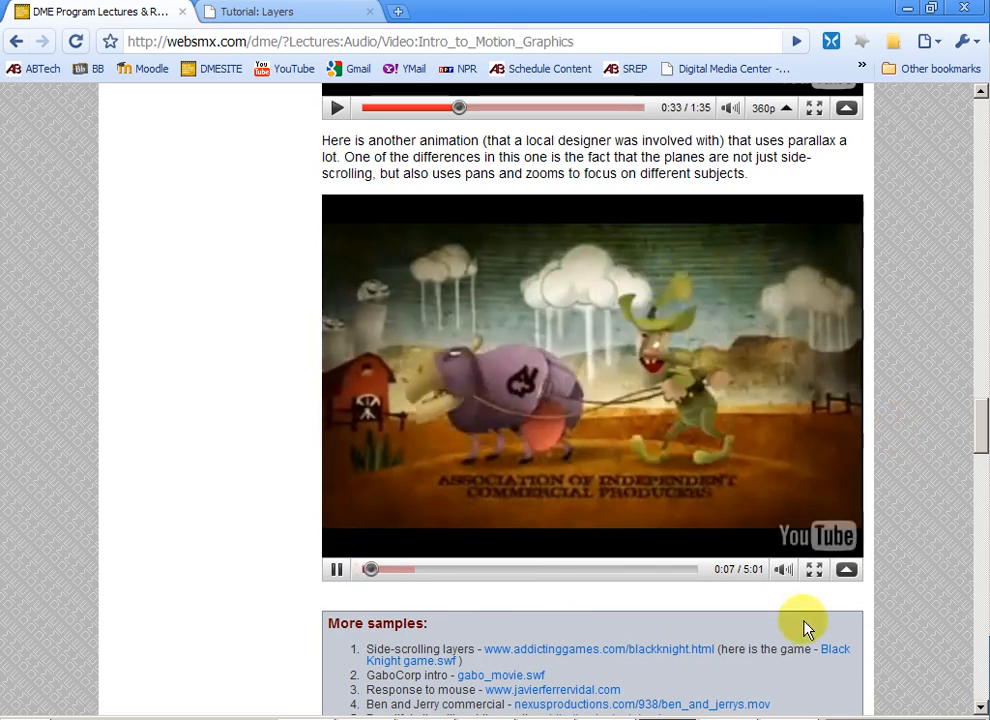
{"action": "left_click", "coordinate": [815, 570]}
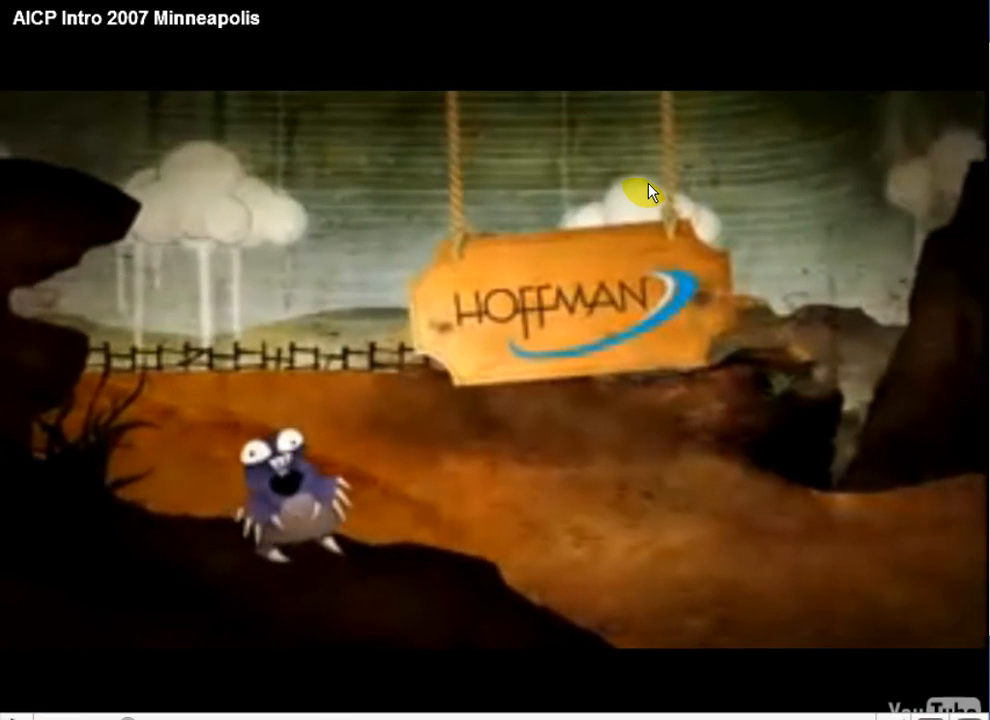
{"action": "key", "text": "Escape"}
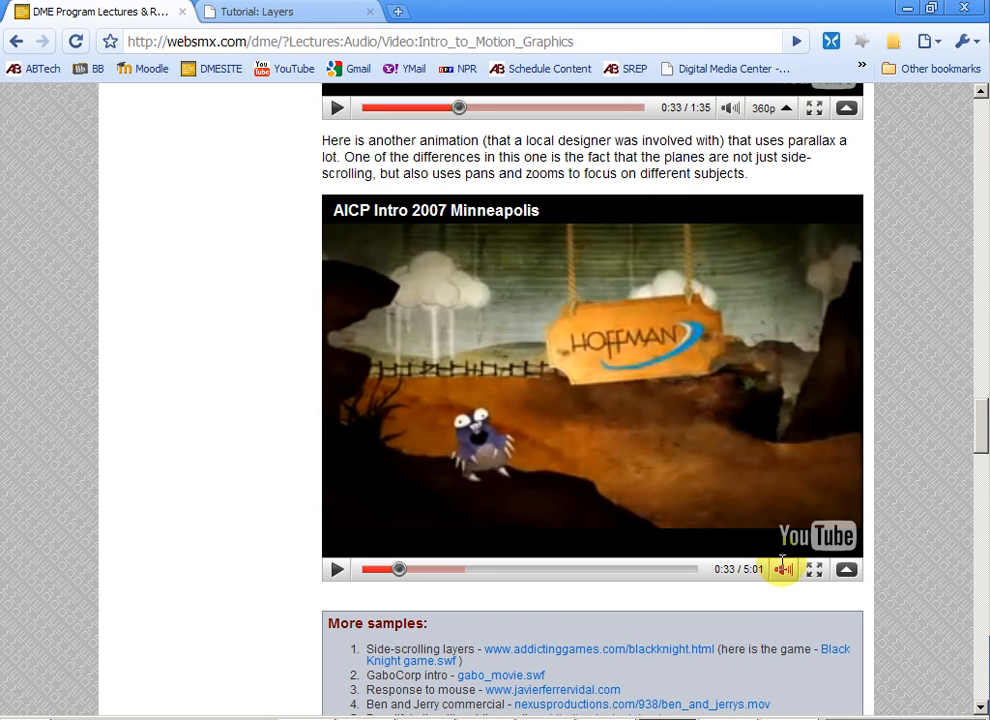
- Switch to SimpleScrolling1_START.fla in Flash and extend all five layers to frame 50, inserting a keyframe there on each layer
{"action": "left_click", "coordinate": [605, 700]}
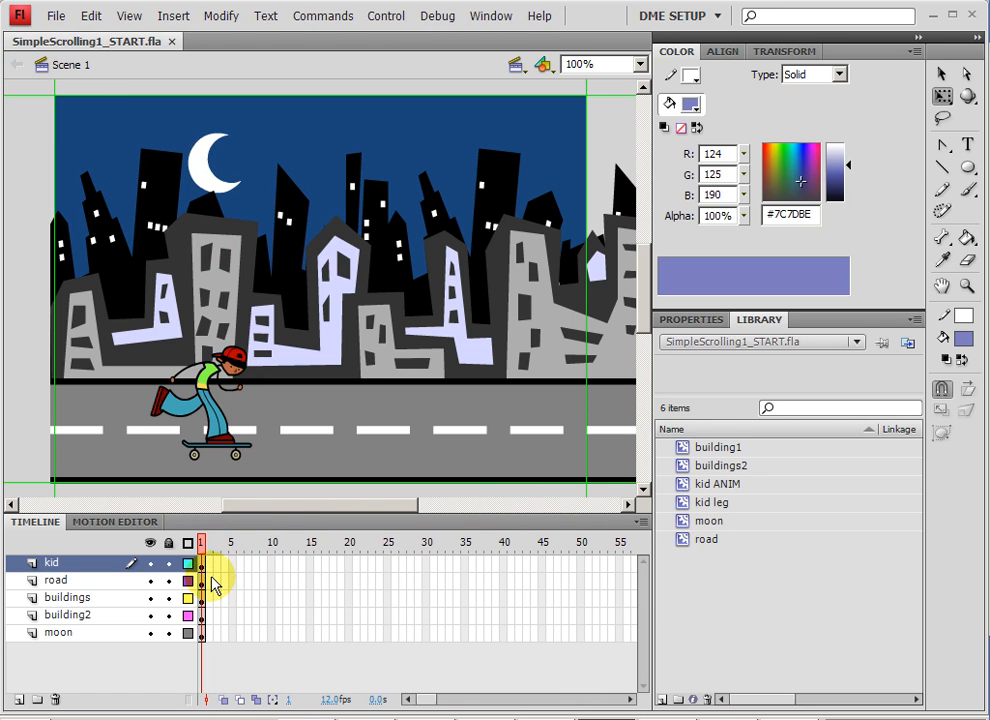
{"action": "left_click_drag", "start_coordinate": [581, 563], "coordinate": [584, 637]}
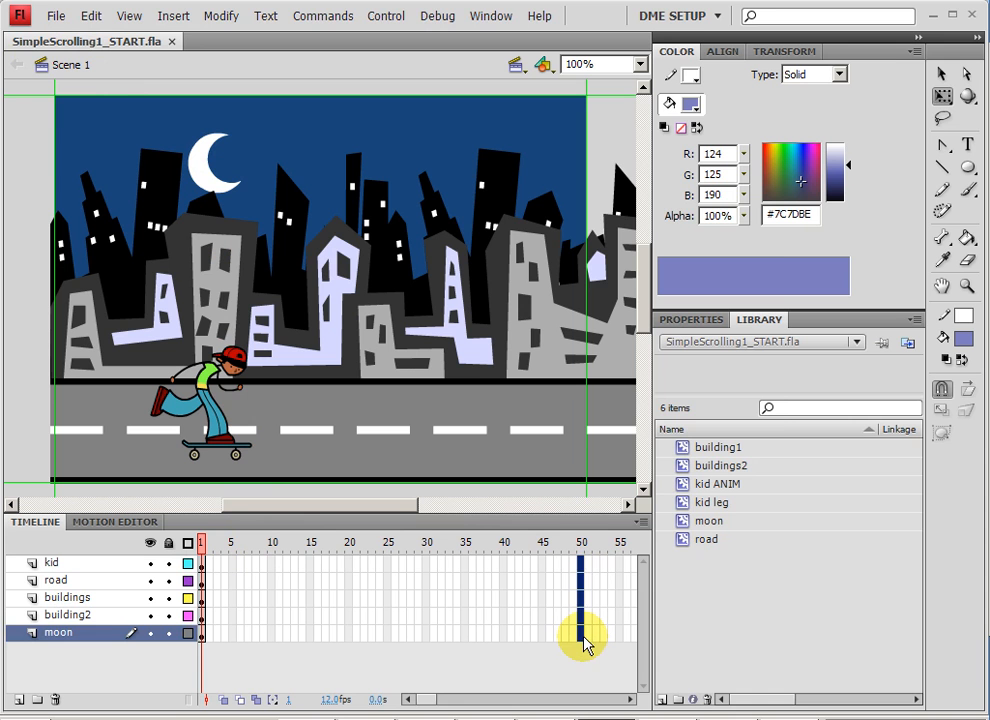
{"action": "right_click", "coordinate": [581, 563]}
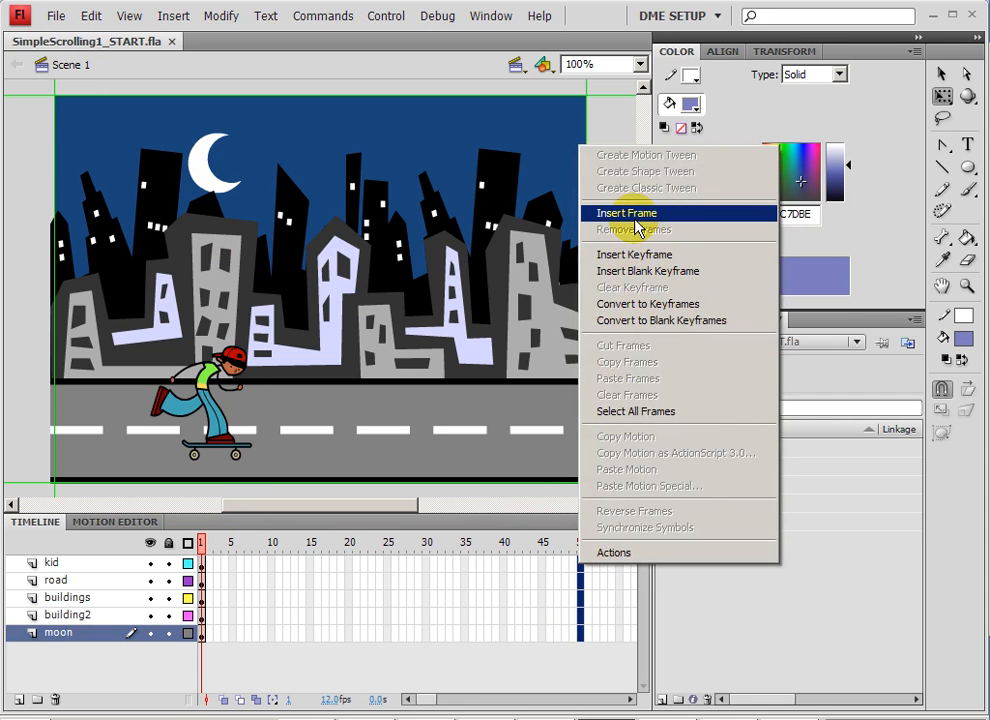
{"action": "left_click", "coordinate": [636, 222]}
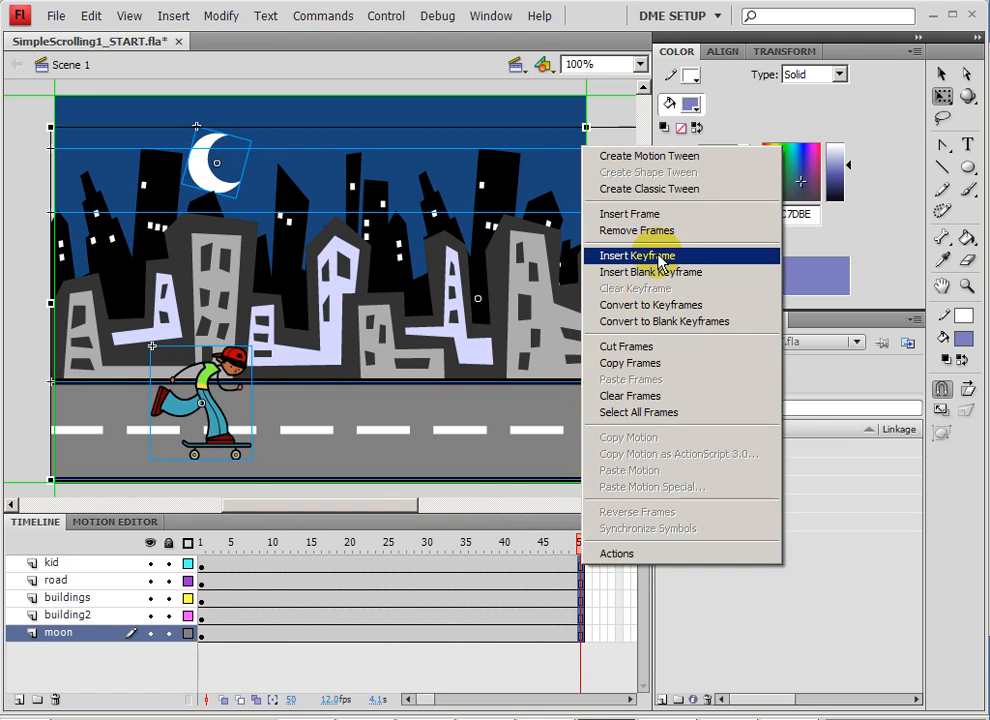
{"action": "left_click", "coordinate": [660, 262]}
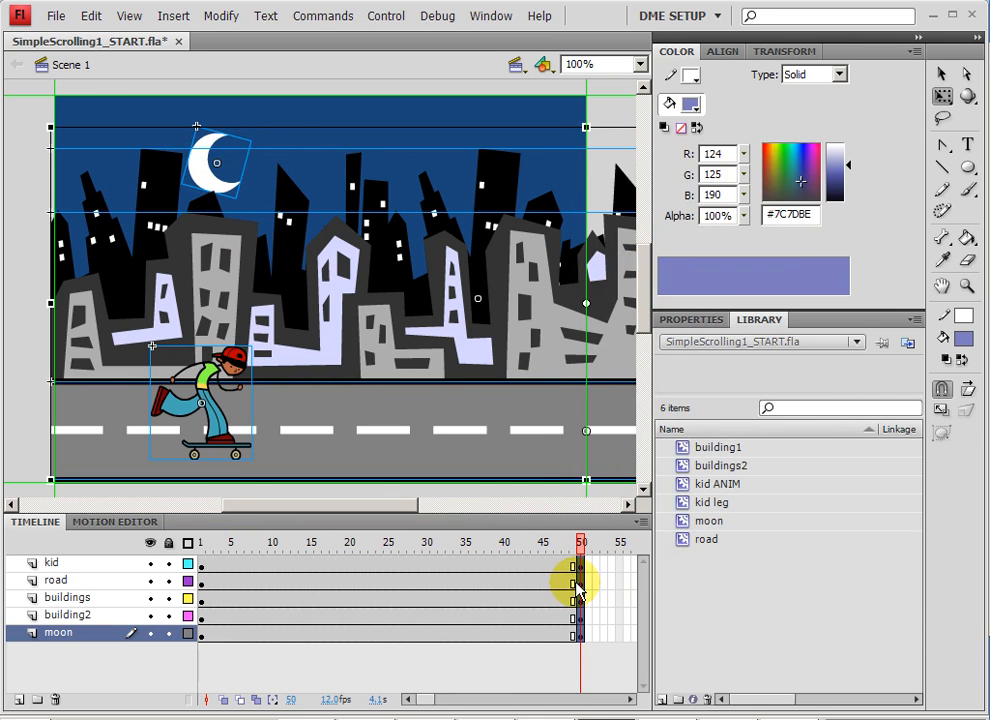
- Examine which artwork belongs to each layer, going through kid, road, buildings, building2 and moon
{"action": "key", "text": "ctrl+minus"}
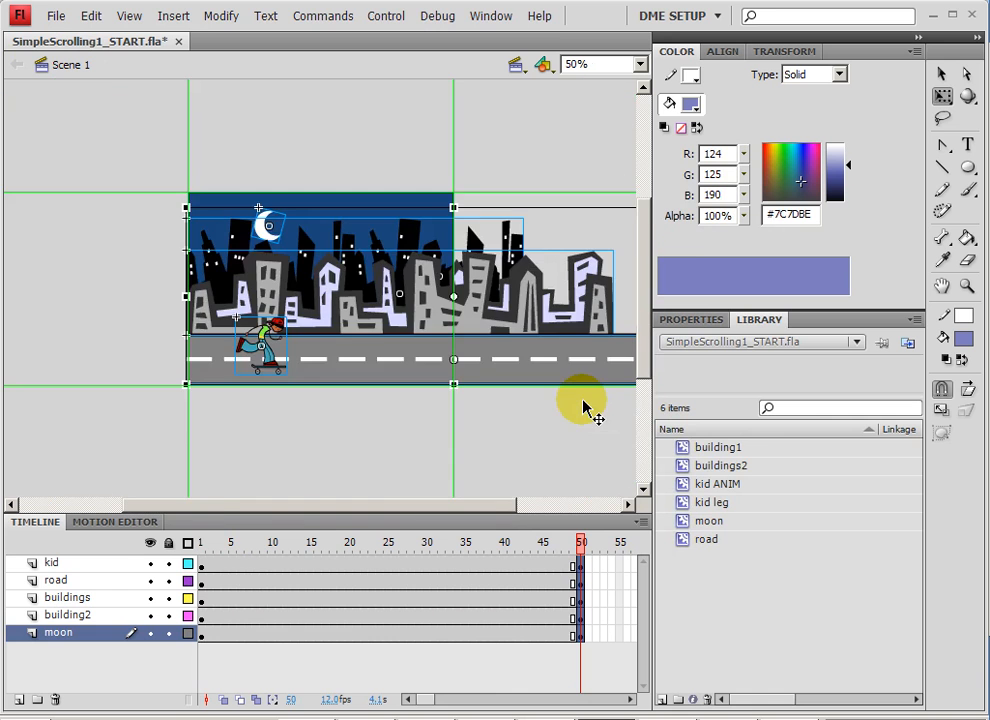
{"action": "left_click_drag", "start_coordinate": [590, 410], "coordinate": [441, 387]}
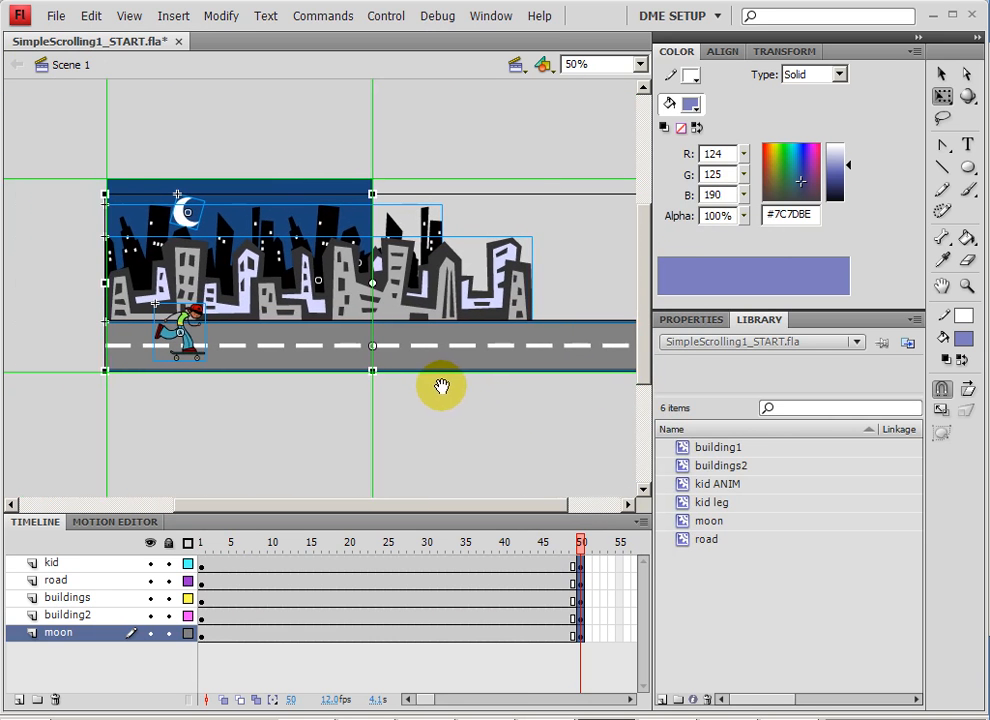
{"action": "left_click", "coordinate": [62, 563]}
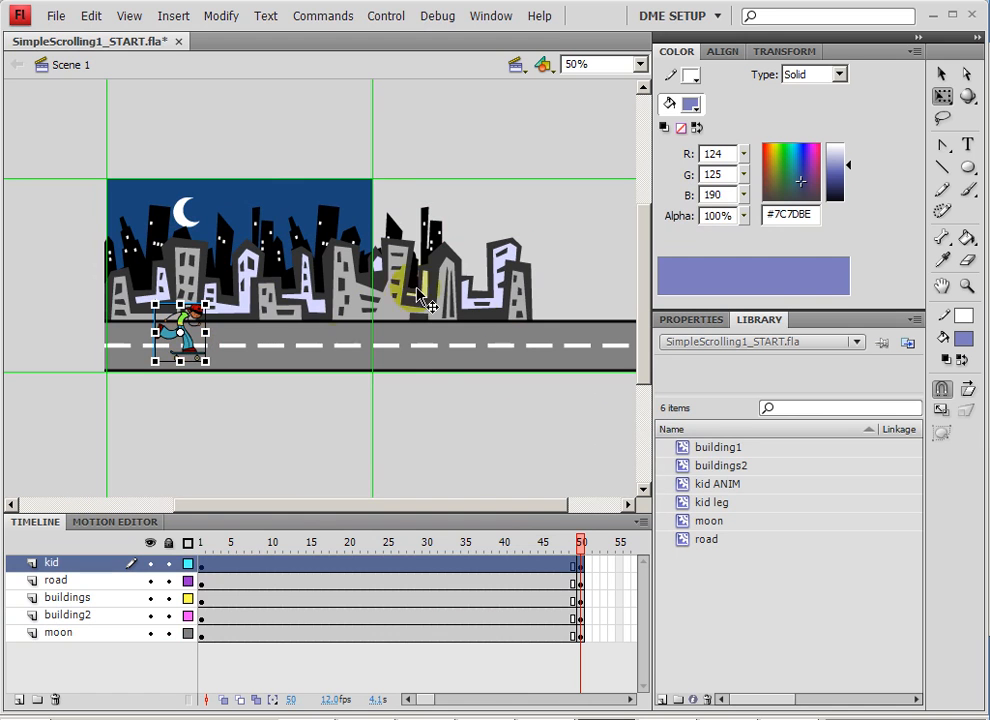
{"action": "left_click", "coordinate": [58, 583]}
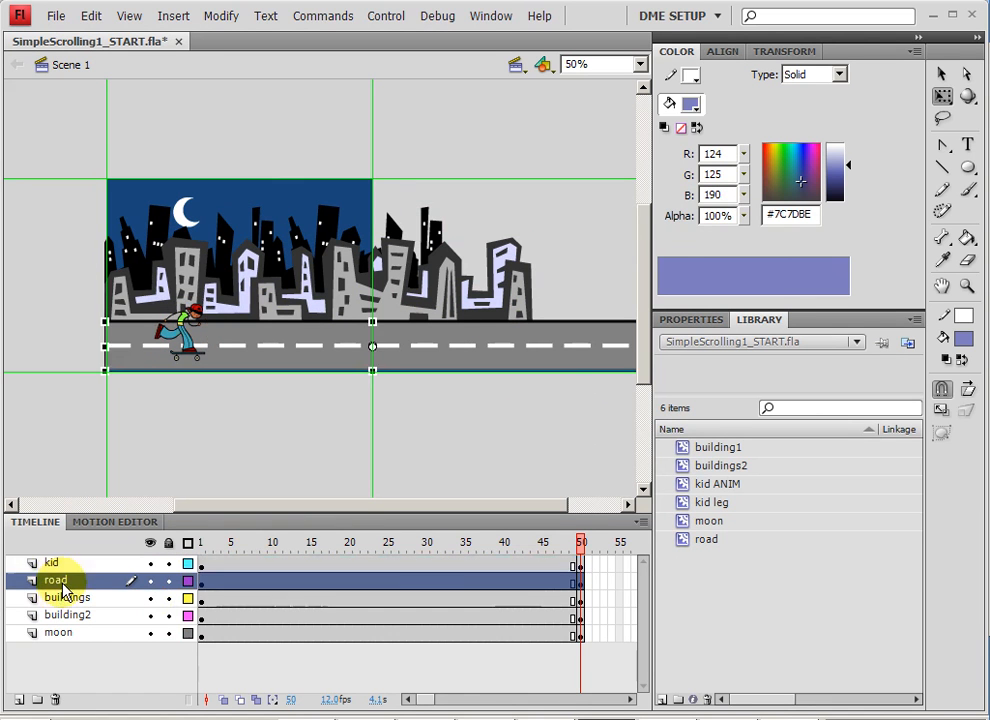
{"action": "left_click", "coordinate": [64, 600]}
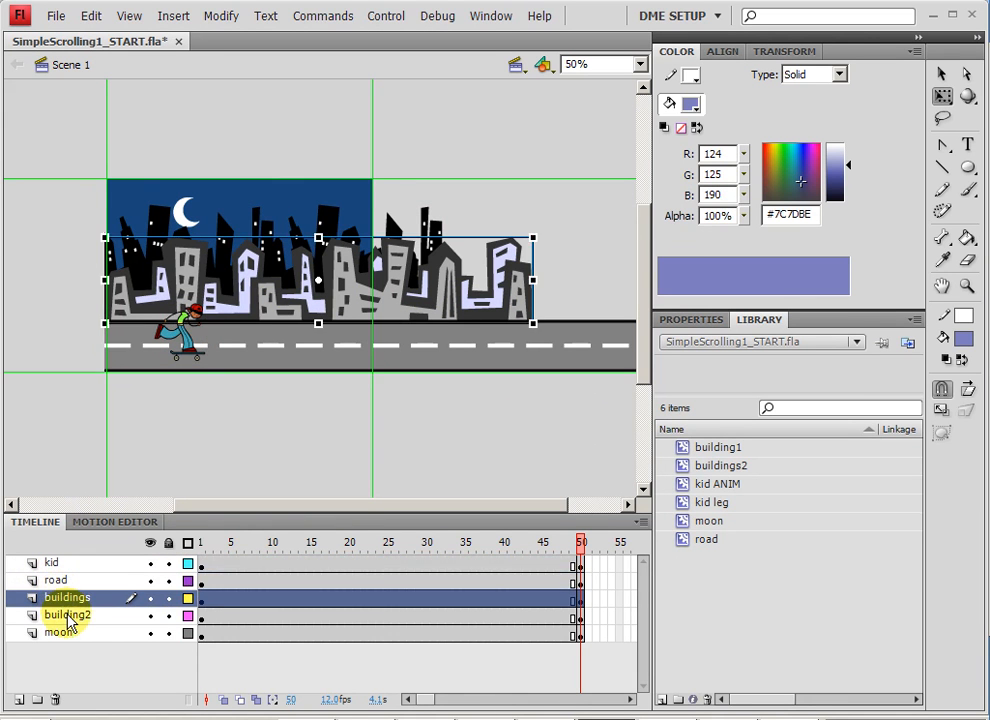
{"action": "left_click", "coordinate": [68, 617]}
{"action": "left_click", "coordinate": [66, 634]}
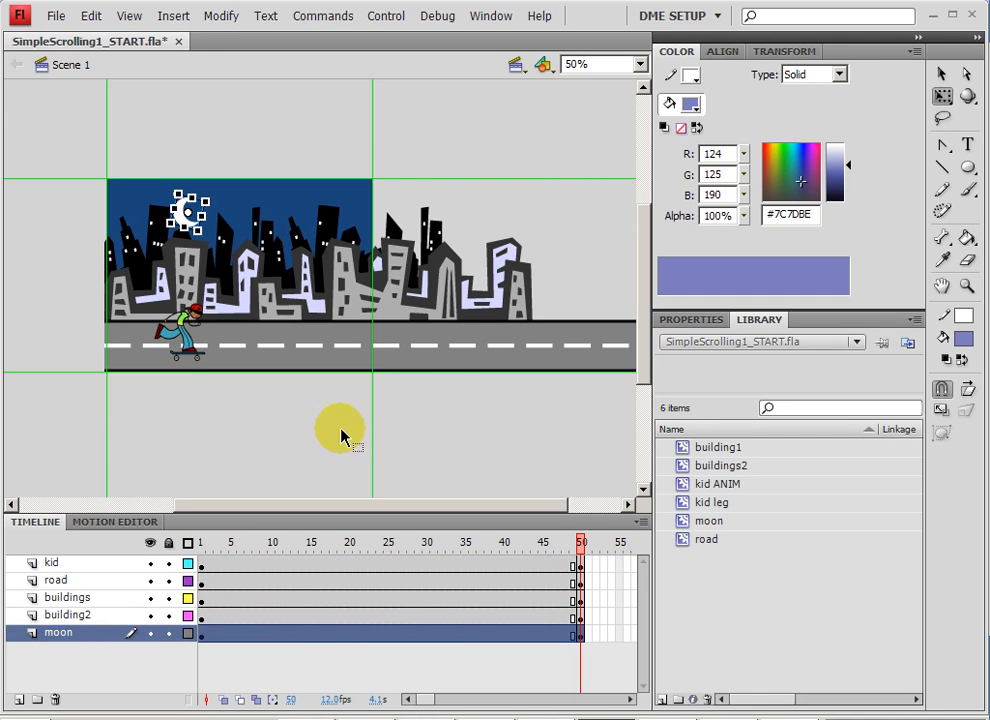
- At frame 50, move the road left until its right end sits just past the stage's right edge
{"action": "left_click", "coordinate": [447, 355]}
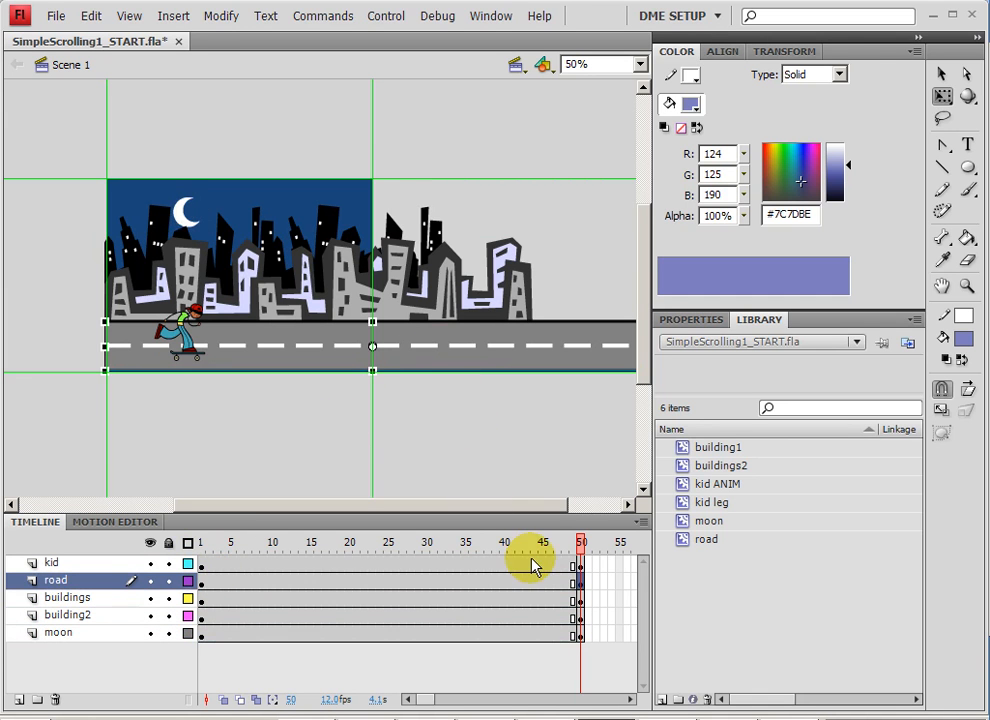
{"action": "left_click_drag", "start_coordinate": [513, 398], "coordinate": [347, 393]}
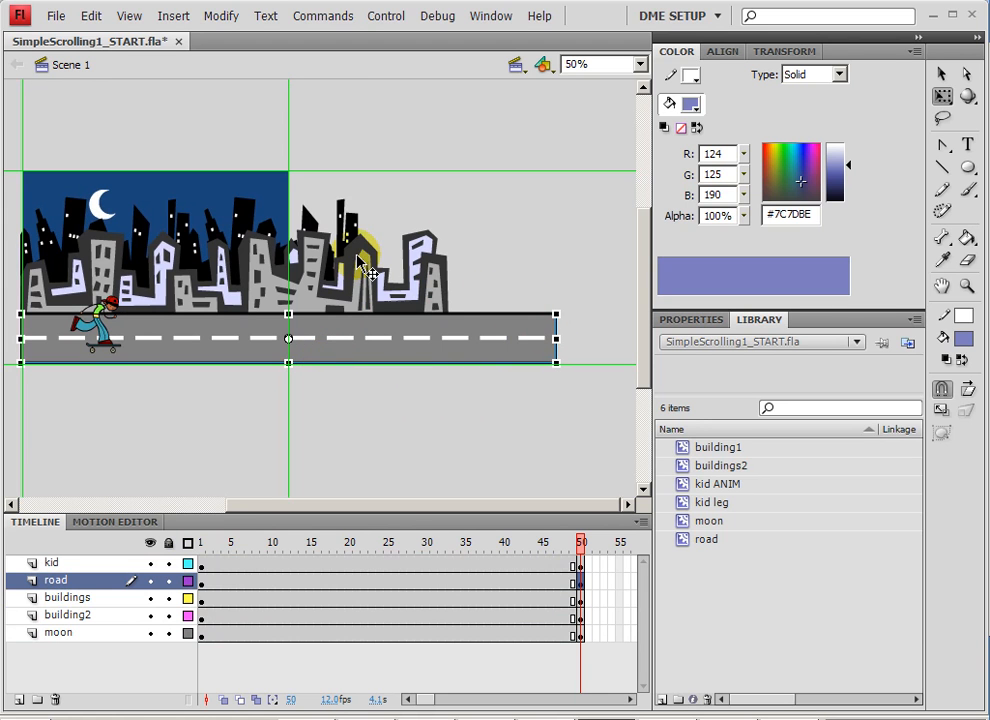
{"action": "left_click_drag", "start_coordinate": [500, 334], "coordinate": [256, 331]}
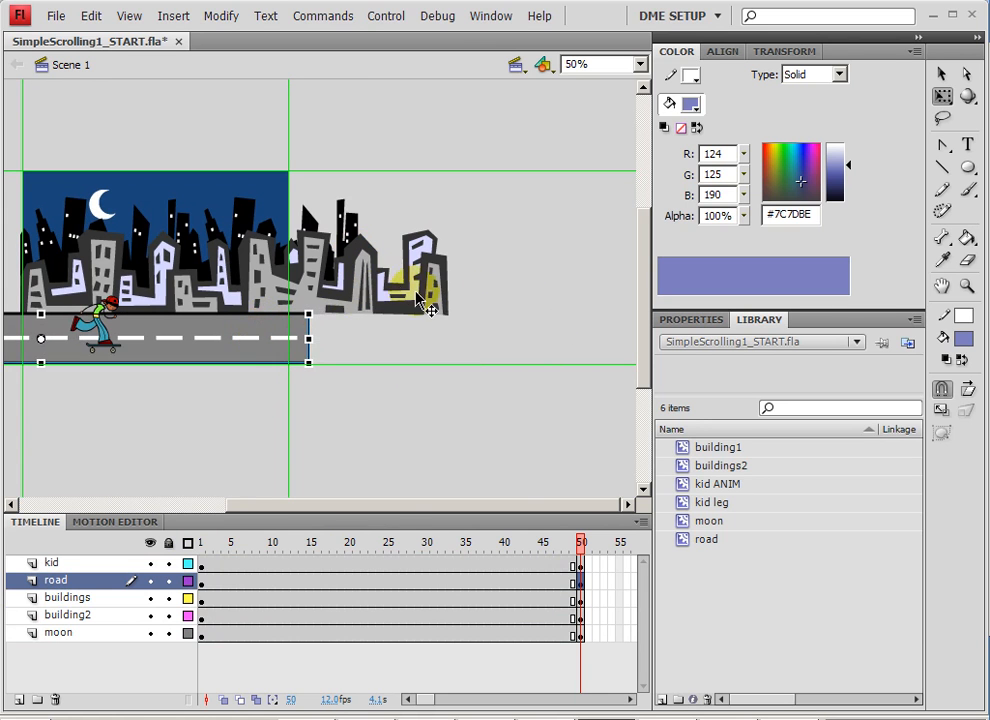
- At frame 50, move the front and back rows of buildings left until their right ends sit just past the stage edge
{"action": "left_click_drag", "start_coordinate": [414, 294], "coordinate": [273, 292]}
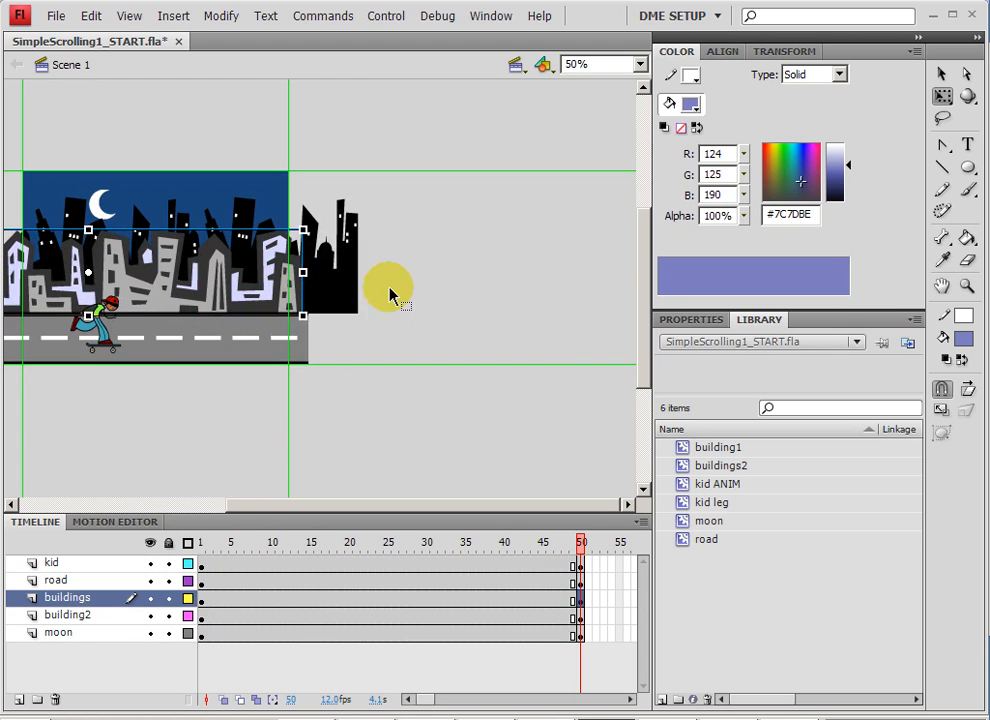
{"action": "left_click_drag", "start_coordinate": [338, 300], "coordinate": [277, 292]}
{"action": "left_click", "coordinate": [250, 288]}
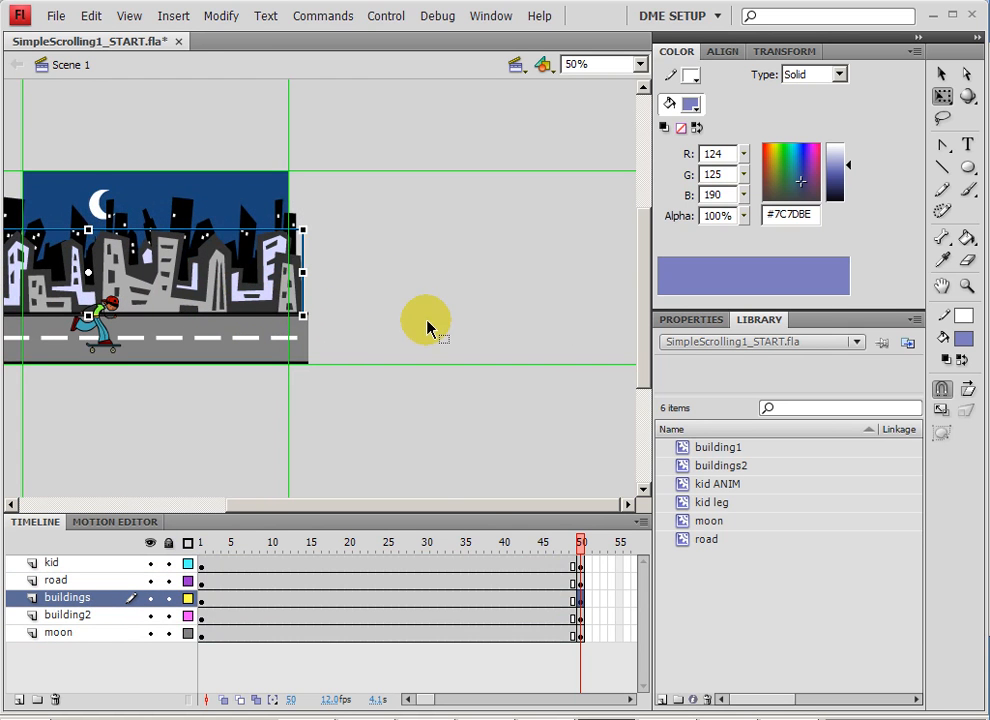
{"action": "left_click", "coordinate": [263, 352]}
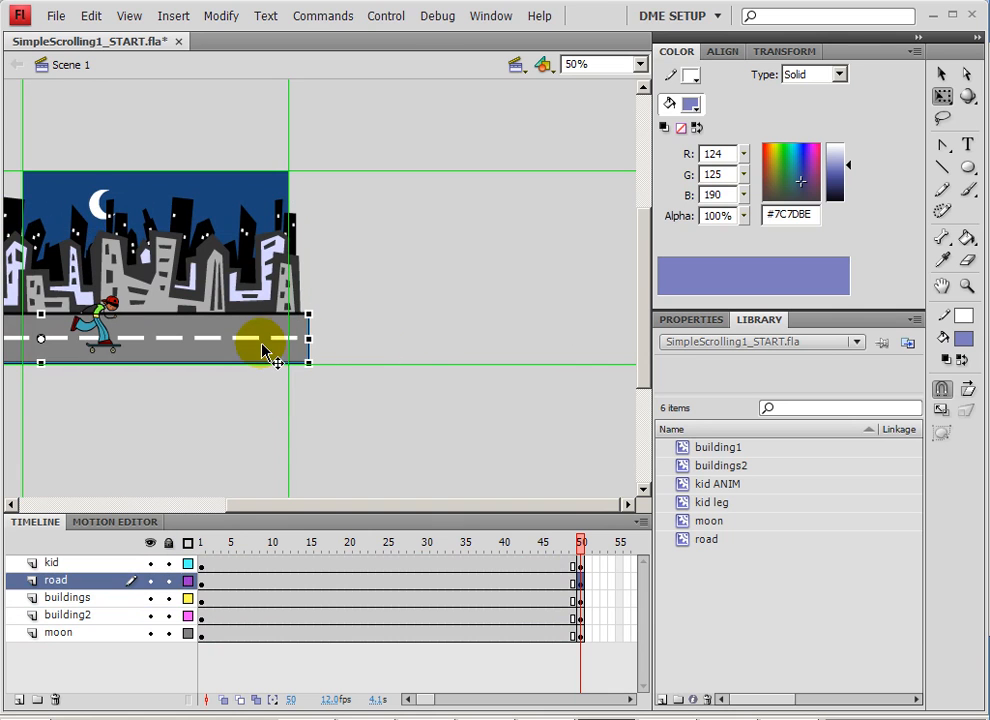
- At frame 50, nudge the moon slightly to the left of its starting position
{"action": "left_click", "coordinate": [107, 210]}
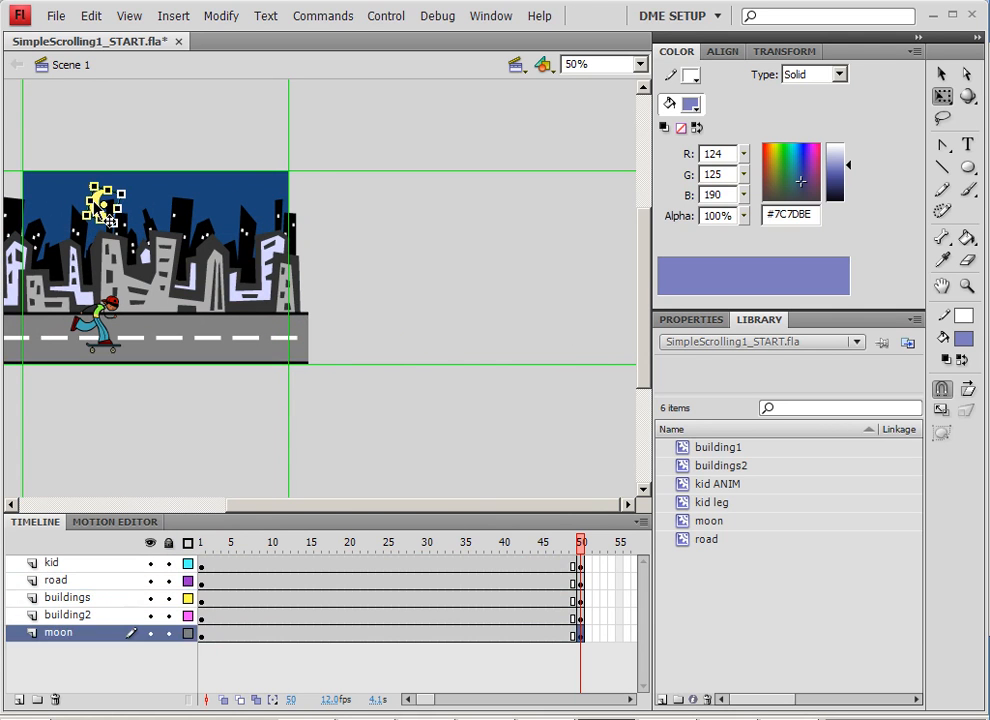
{"action": "key", "text": "Left"}
{"action": "key", "text": "Left"}
{"action": "key", "text": "Left"}
{"action": "key", "text": "Left"}
{"action": "key", "text": "Left"}
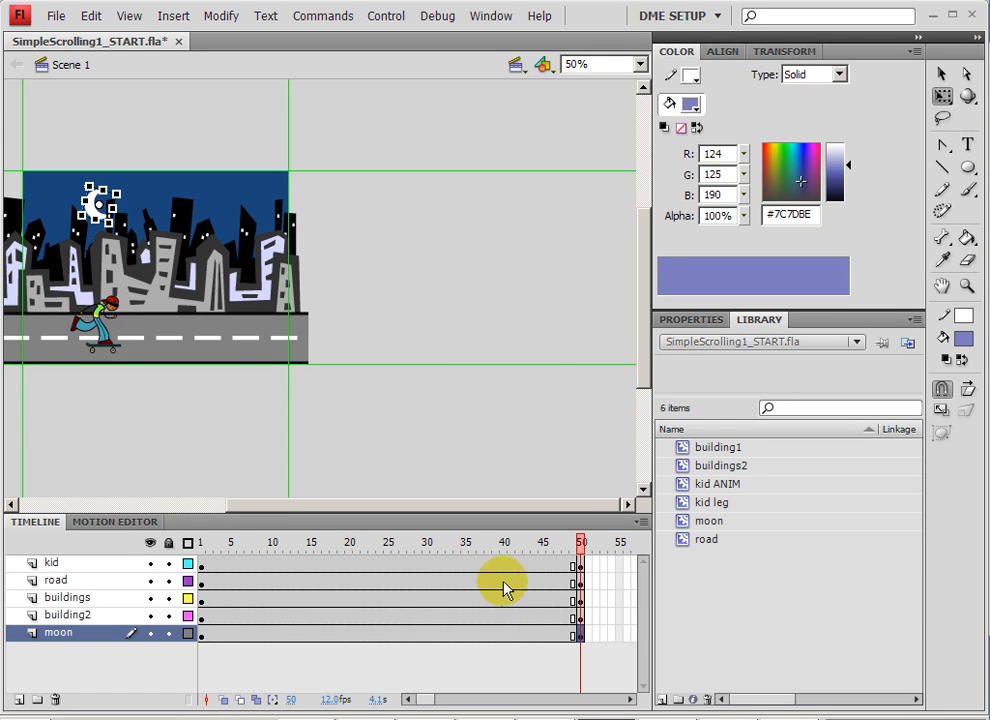
- Create classic tweens on the road, buildings, building2 and moon layers between frames 1 and 50, and preview the motion
{"action": "left_click_drag", "start_coordinate": [503, 588], "coordinate": [508, 640]}
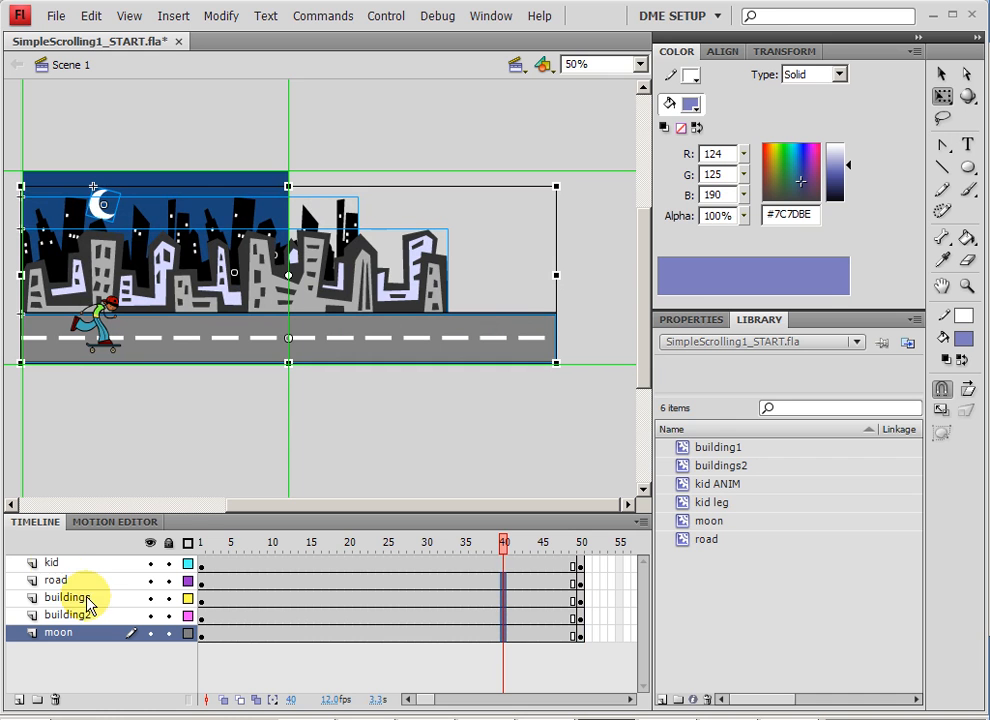
{"action": "right_click", "coordinate": [503, 590]}
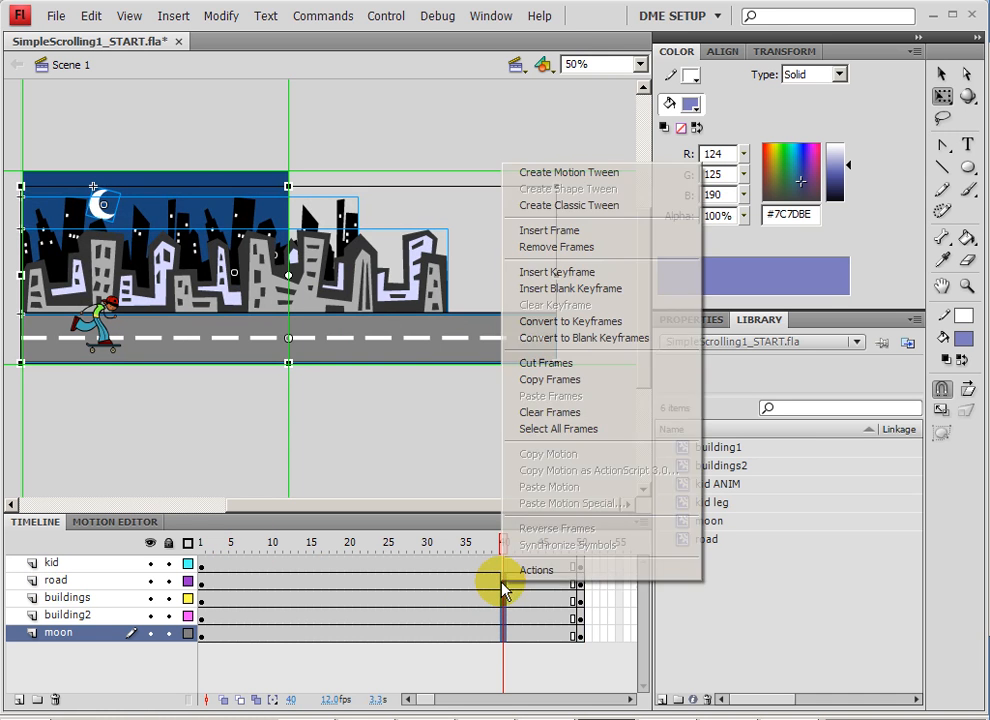
{"action": "left_click", "coordinate": [588, 218]}
{"action": "left_click_drag", "start_coordinate": [502, 543], "coordinate": [157, 508]}
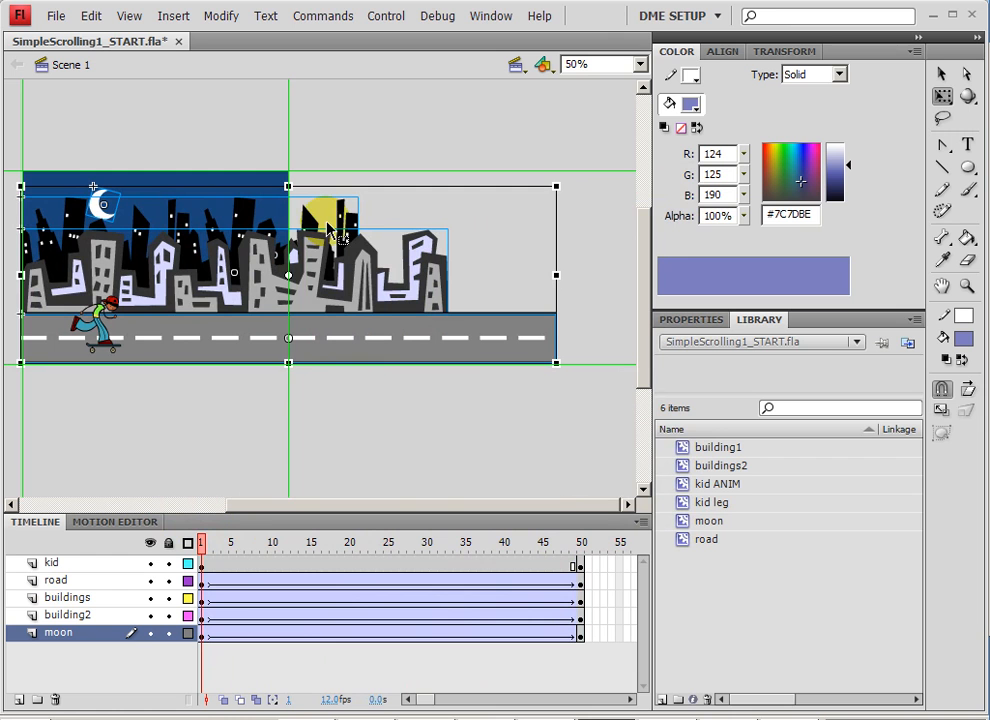
{"action": "left_click", "coordinate": [221, 148]}
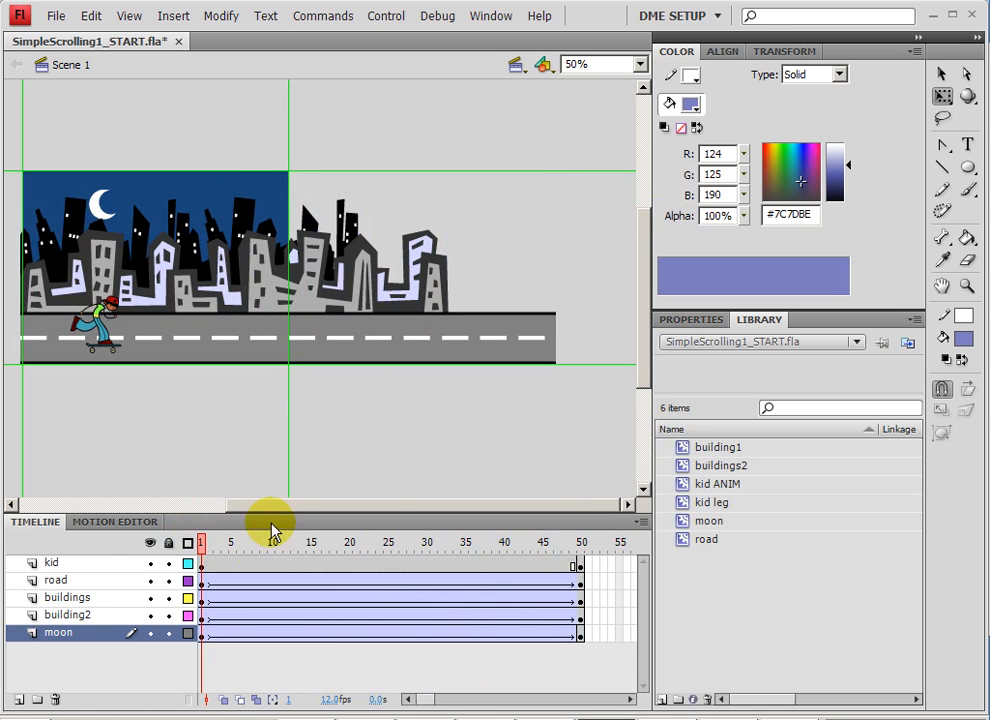
- Insert a kid layer keyframe at frame 14, and at frame 1 move the kid just off the stage's left edge
{"action": "left_click", "coordinate": [200, 565]}
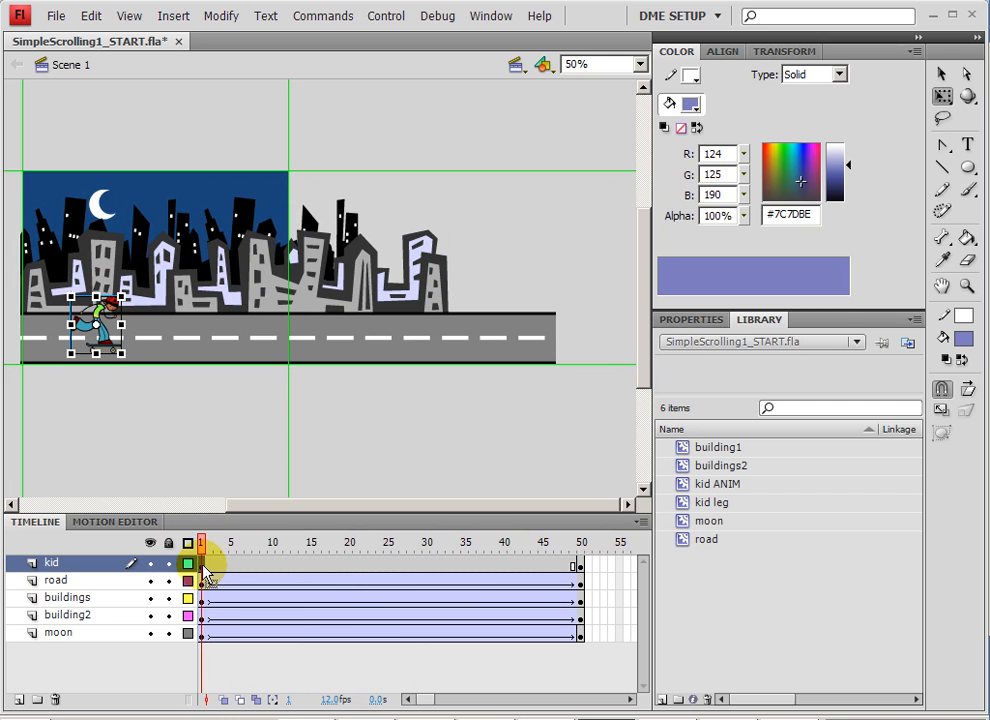
{"action": "left_click", "coordinate": [299, 565]}
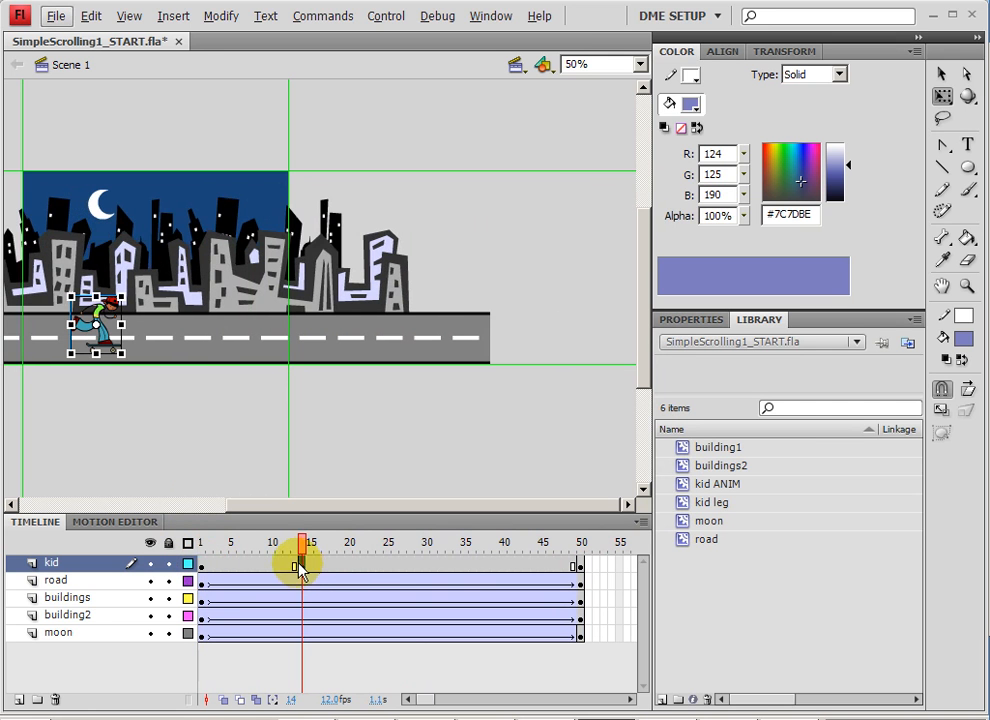
{"action": "left_click", "coordinate": [201, 565]}
{"action": "left_click_drag", "start_coordinate": [102, 322], "coordinate": [2, 313]}
{"action": "key", "text": "space"}
{"action": "left_click_drag", "start_coordinate": [120, 413], "coordinate": [310, 408]}
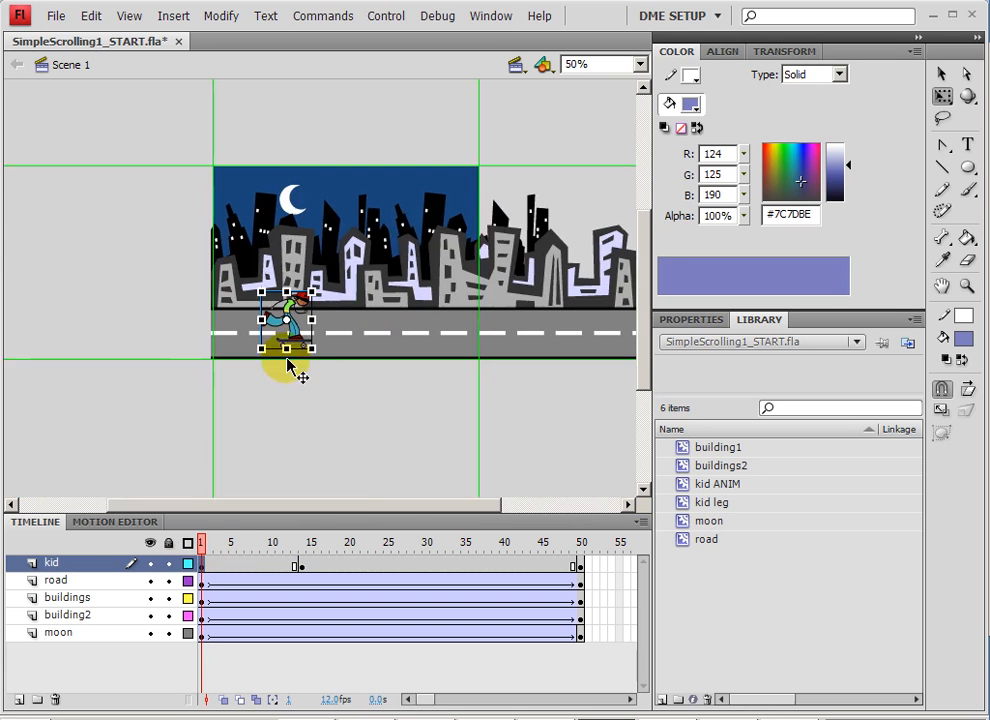
{"action": "left_click_drag", "start_coordinate": [291, 334], "coordinate": [184, 334]}
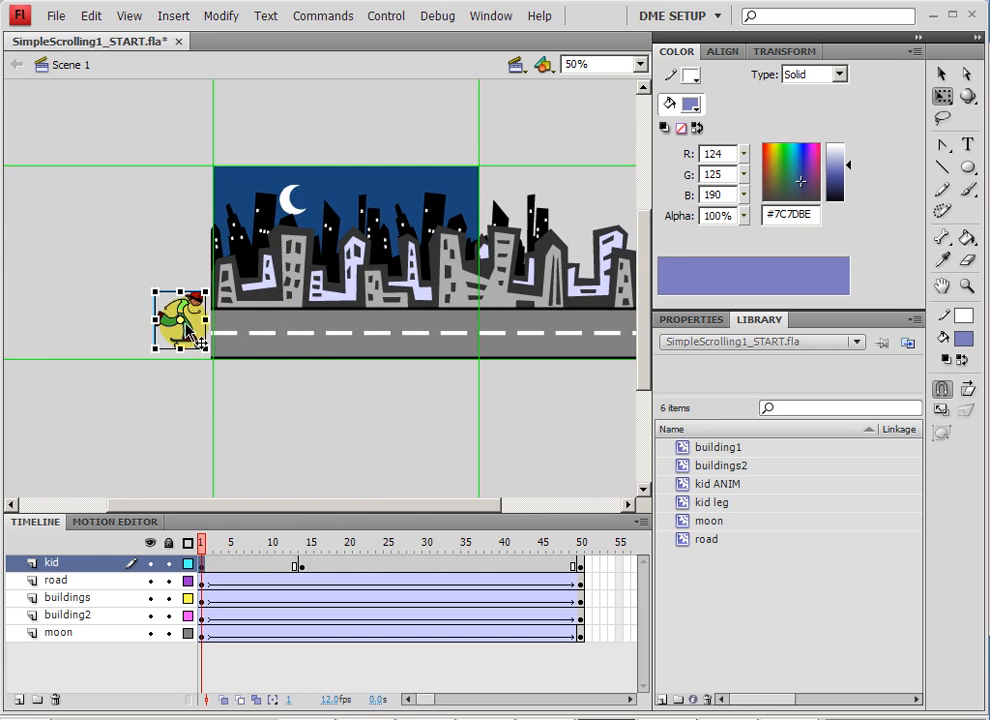
- Create a classic tween on the kid layer between frames 1 and 14 and preview the kid's entrance
{"action": "right_click", "coordinate": [250, 561]}
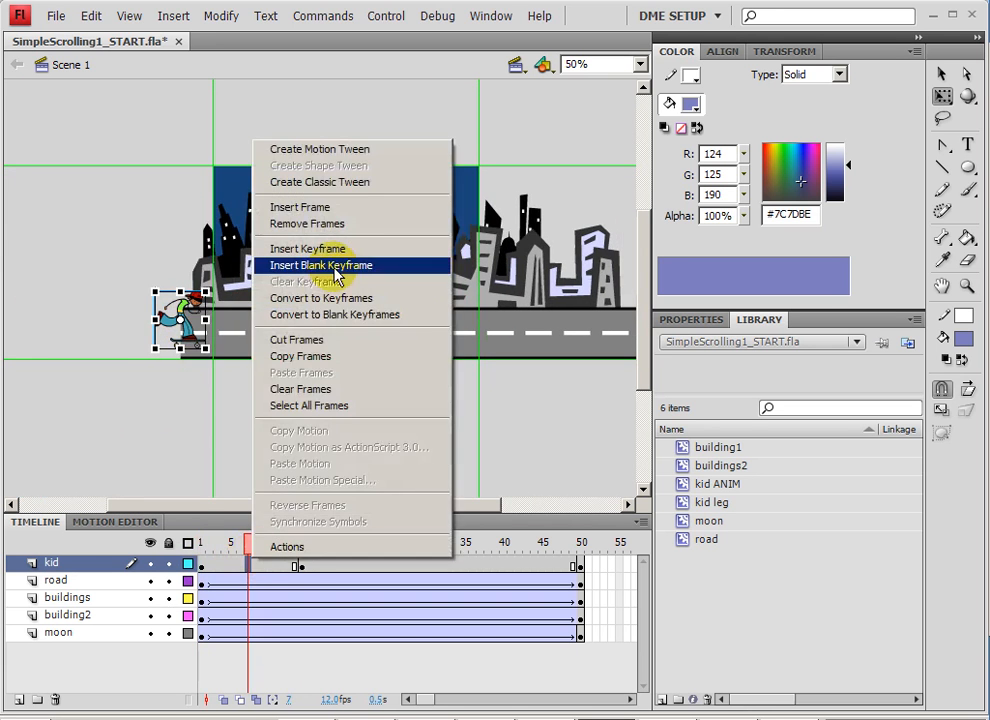
{"action": "left_click", "coordinate": [357, 190]}
{"action": "left_click_drag", "start_coordinate": [248, 548], "coordinate": [309, 544]}
- Shift the kid layer's frame 14 keyframe to frame 15 and move the kid slightly right on the road there
{"action": "left_click", "coordinate": [304, 567]}
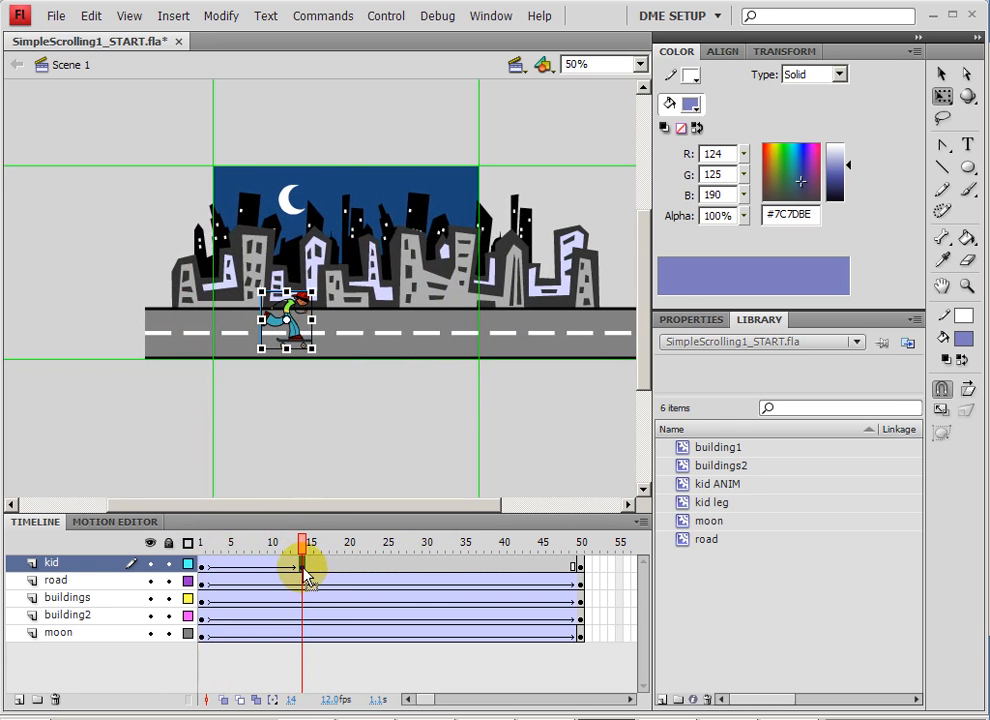
{"action": "left_click", "coordinate": [311, 567]}
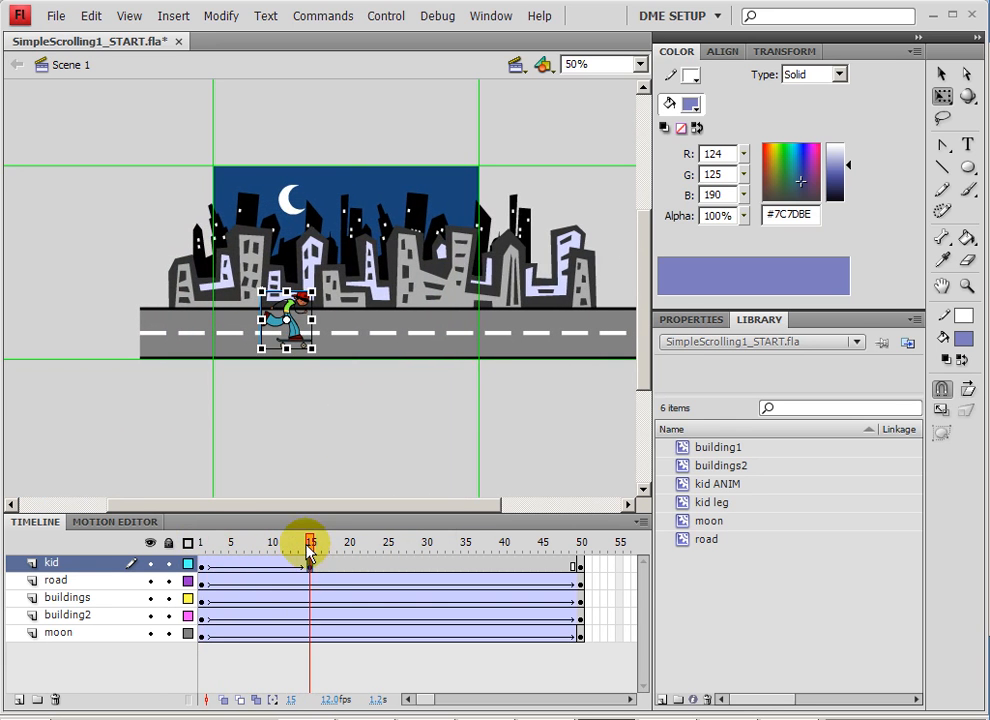
{"action": "left_click_drag", "start_coordinate": [287, 322], "coordinate": [313, 322]}
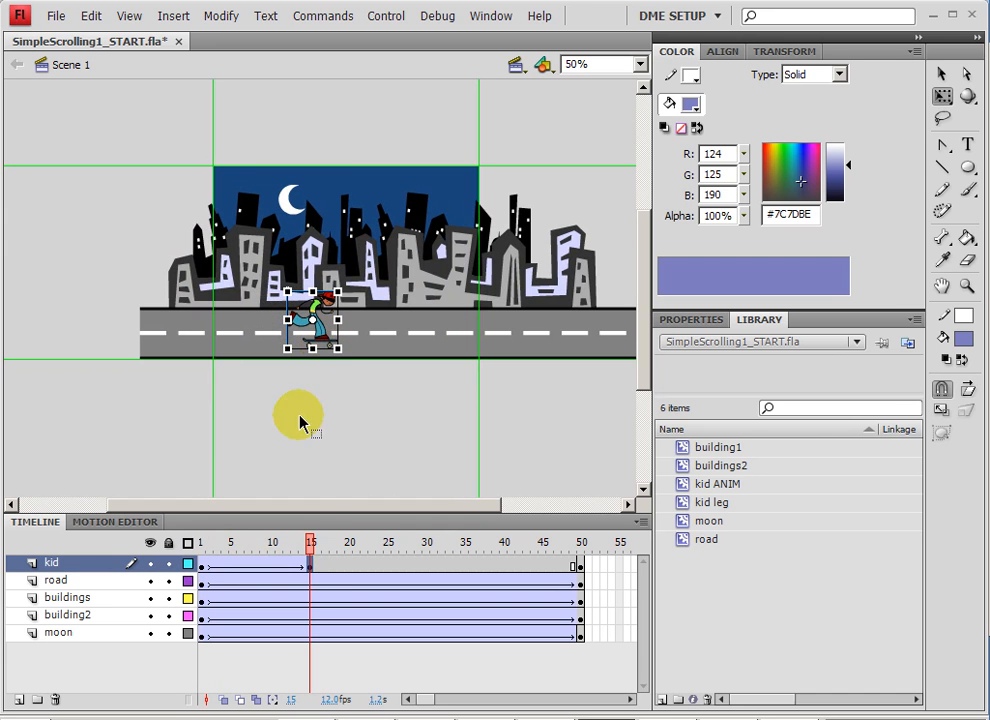
- Add a kid layer keyframe at frame 19 with a classic tween from frame 15, and move the kid slightly left there
{"action": "left_click", "coordinate": [336, 565]}
{"action": "right_click", "coordinate": [327, 568]}
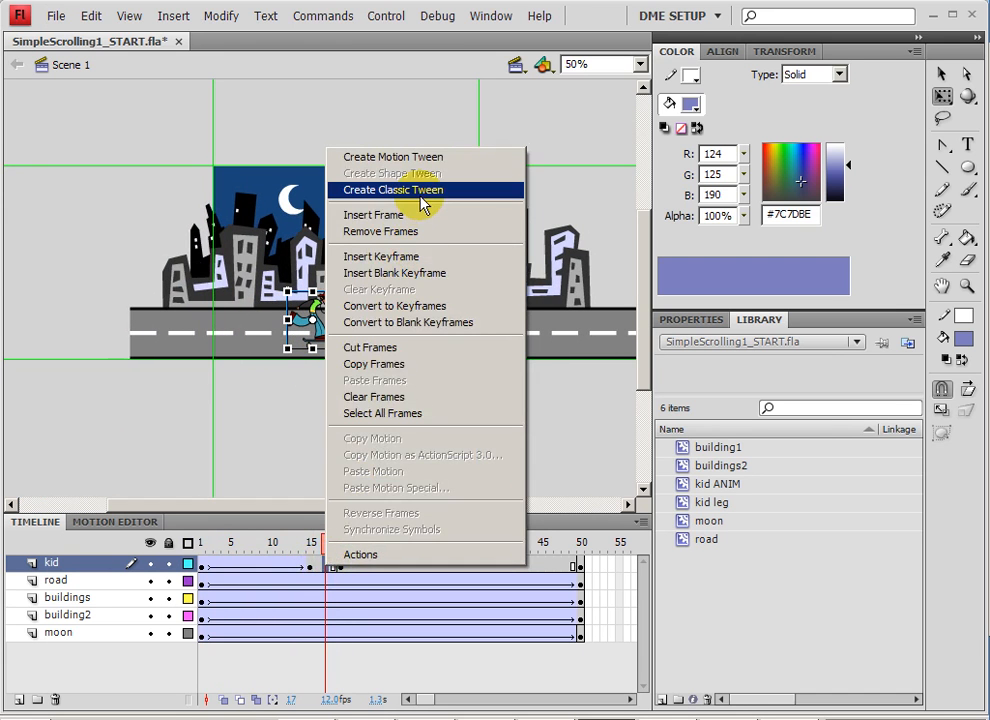
{"action": "left_click", "coordinate": [421, 190]}
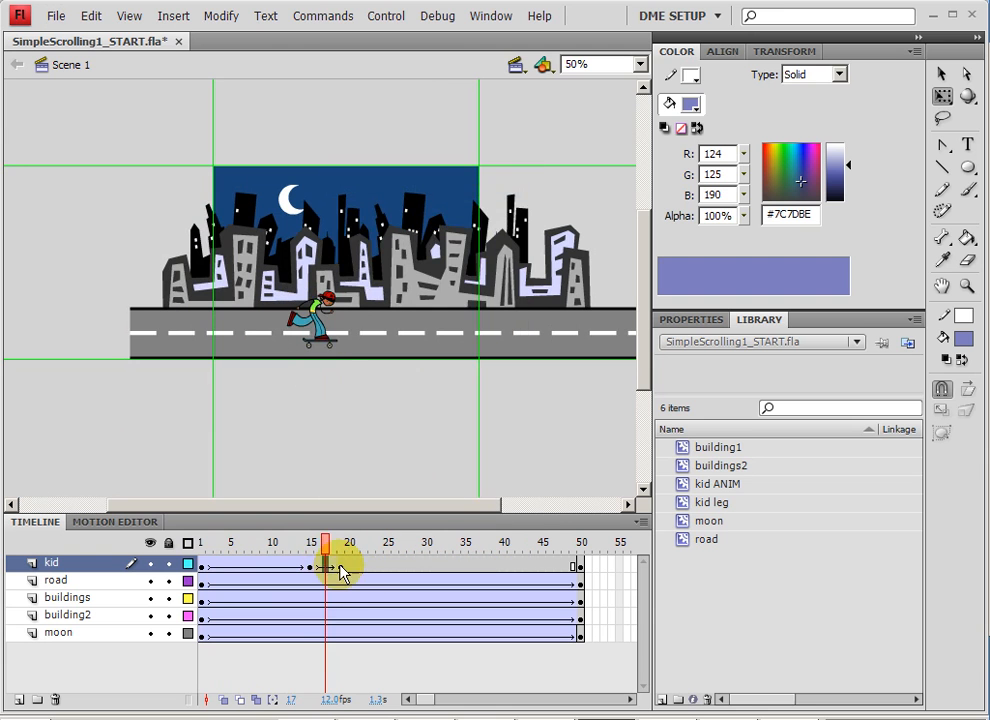
{"action": "left_click", "coordinate": [342, 565]}
{"action": "left_click_drag", "start_coordinate": [318, 332], "coordinate": [311, 332]}
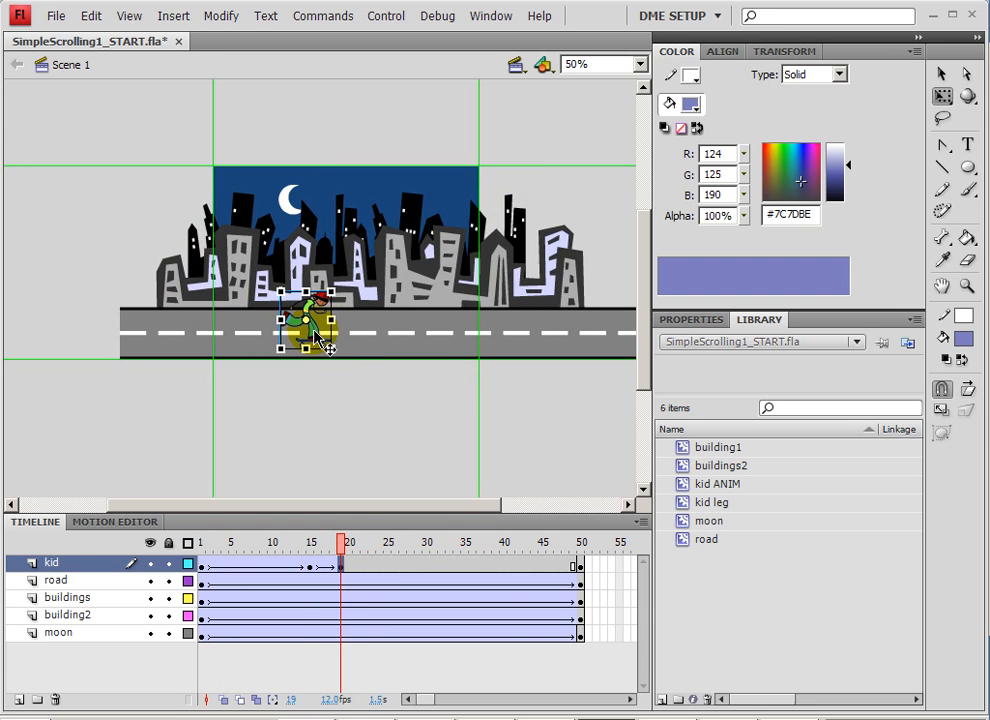
- Move the kid layer's frame 19 keyframe to frame 25 to slow down the backward drift
{"action": "left_click_drag", "start_coordinate": [342, 546], "coordinate": [455, 546]}
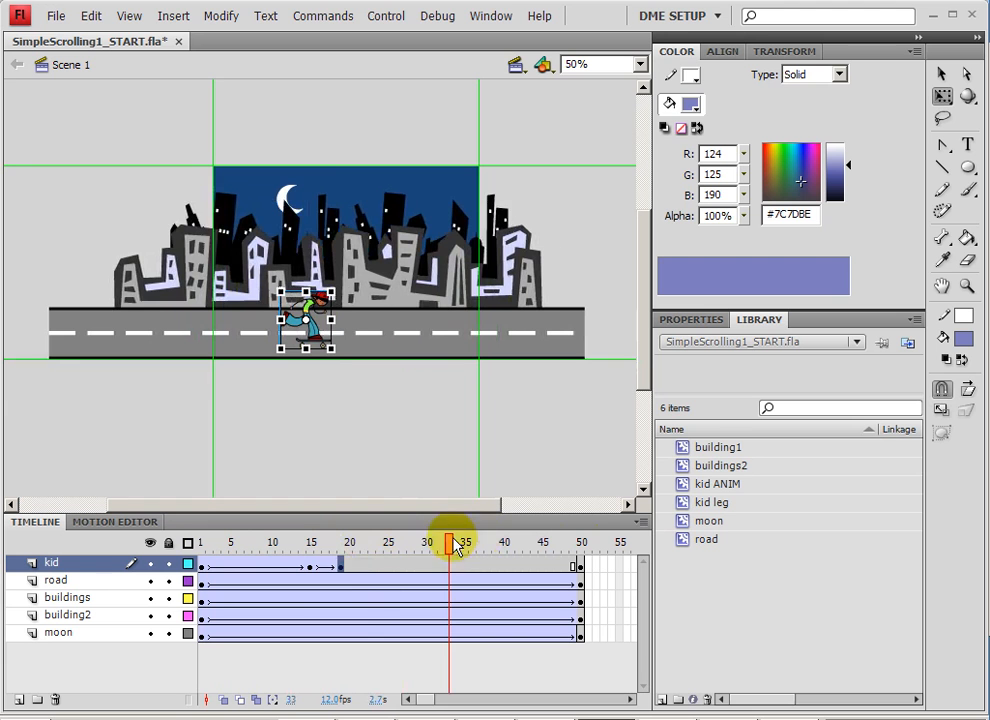
{"action": "left_click", "coordinate": [340, 567]}
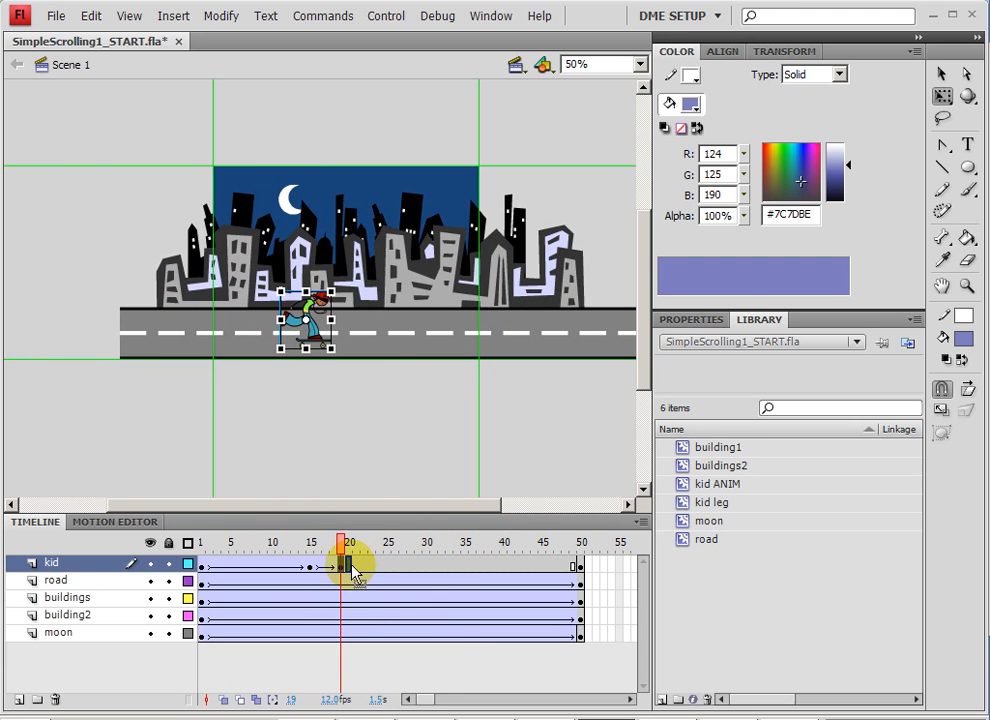
{"action": "left_click_drag", "start_coordinate": [350, 567], "coordinate": [391, 568]}
- Create a classic tween on the kid layer from frame 25 to 50, and at frame 50 move the kid past the stage's right edge
{"action": "right_click", "coordinate": [458, 566]}
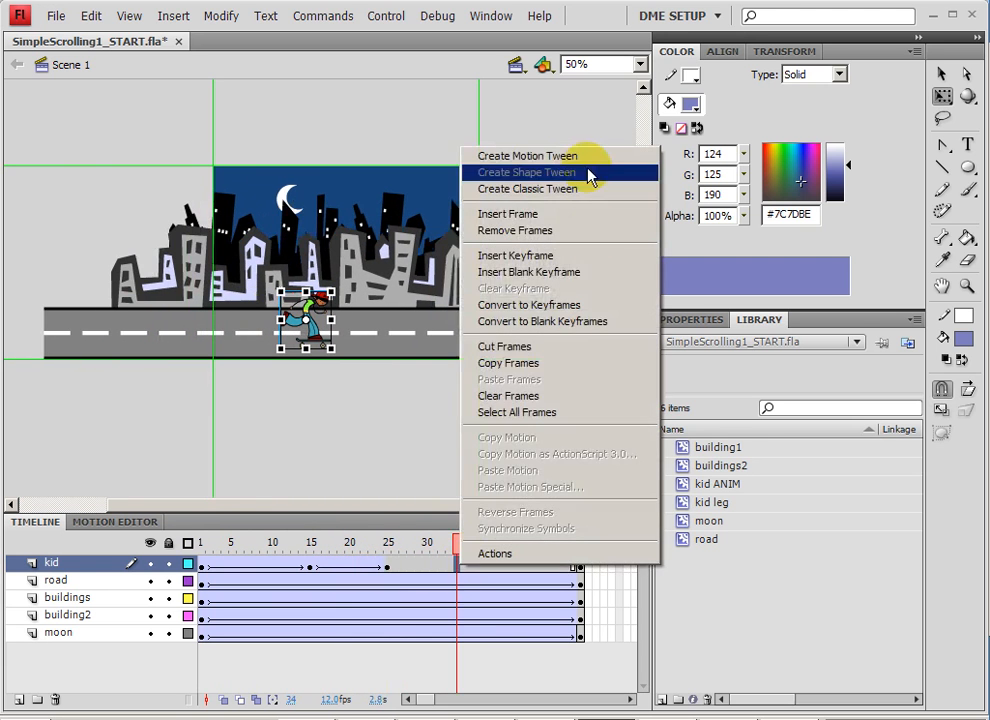
{"action": "left_click", "coordinate": [563, 188]}
{"action": "left_click_drag", "start_coordinate": [402, 546], "coordinate": [582, 546]}
{"action": "left_click_drag", "start_coordinate": [300, 333], "coordinate": [514, 340]}
{"action": "left_click_drag", "start_coordinate": [508, 542], "coordinate": [80, 525]}
- Test the movie to check the parallax scrolling and the kid's ride, and inspect the final frame 50 on the stage
{"action": "key", "text": "ctrl+Return"}
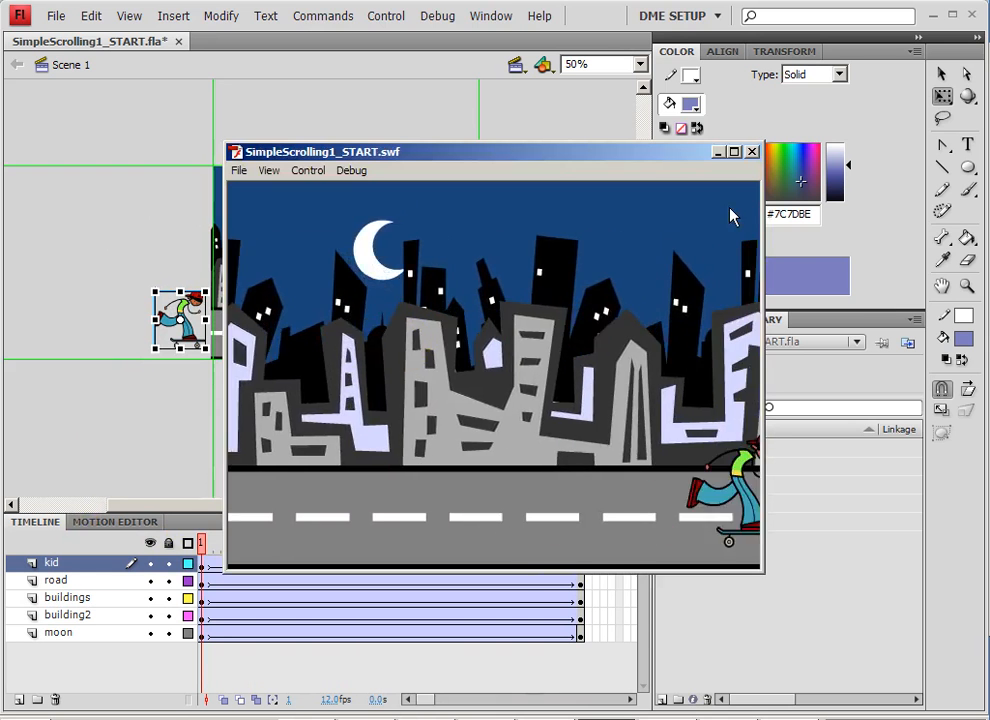
{"action": "left_click", "coordinate": [752, 152]}
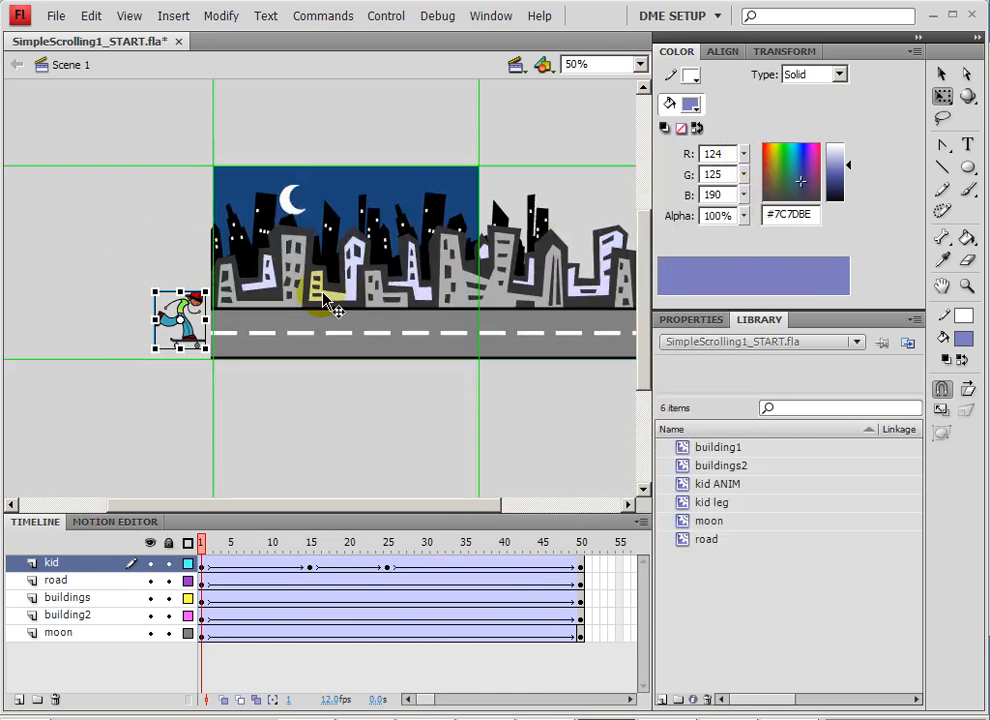
{"action": "left_click", "coordinate": [582, 545]}
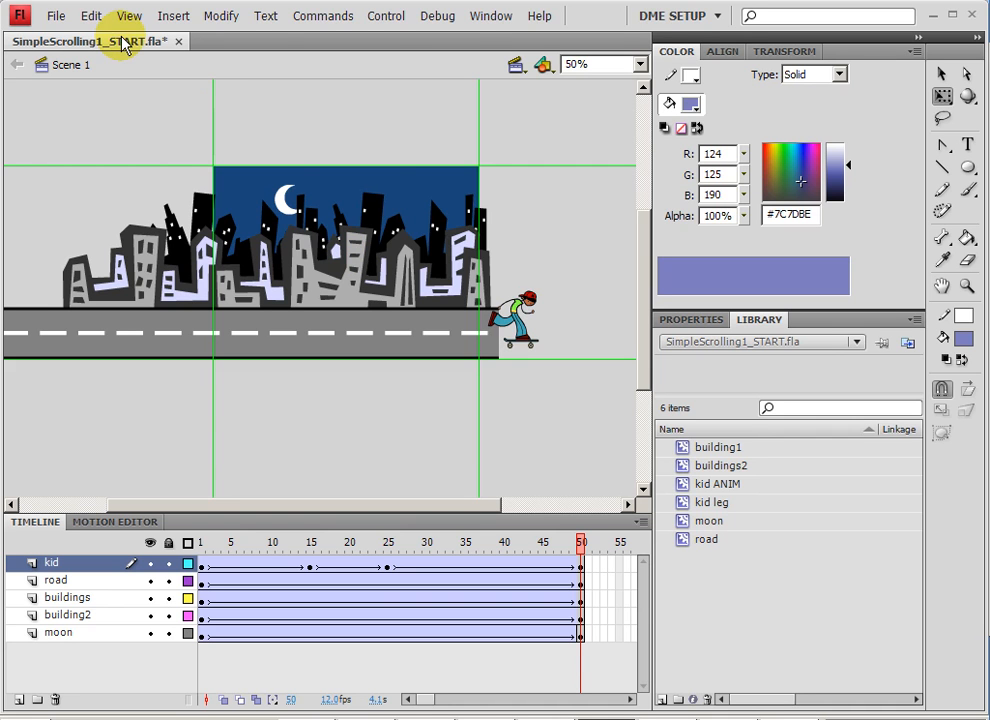
{"action": "left_click_drag", "start_coordinate": [388, 153], "coordinate": [371, 137]}
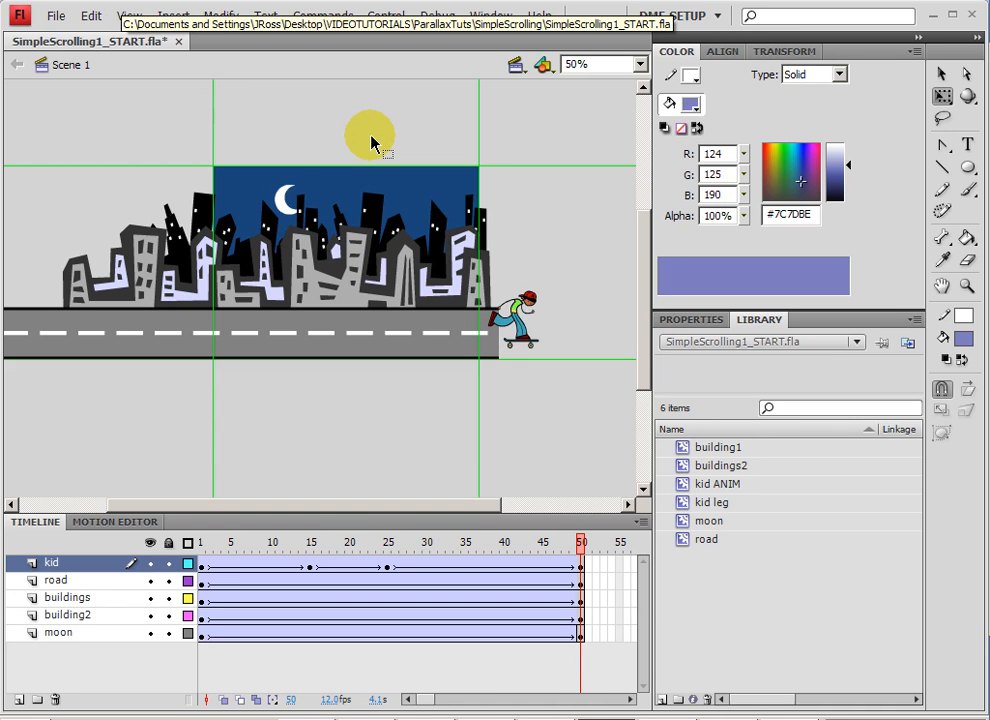